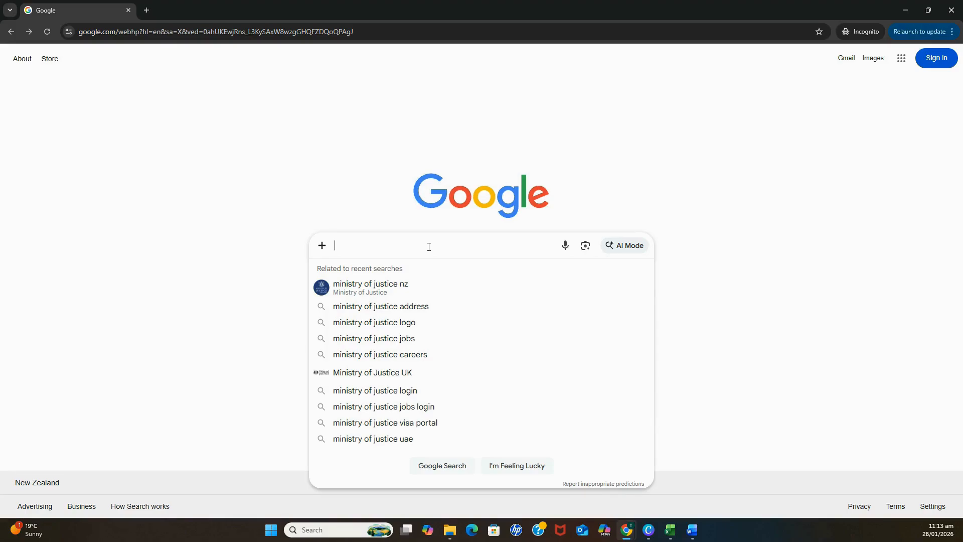
Search Google for 'Ministry of justice'.
{"action": "type", "text": "Minist"}
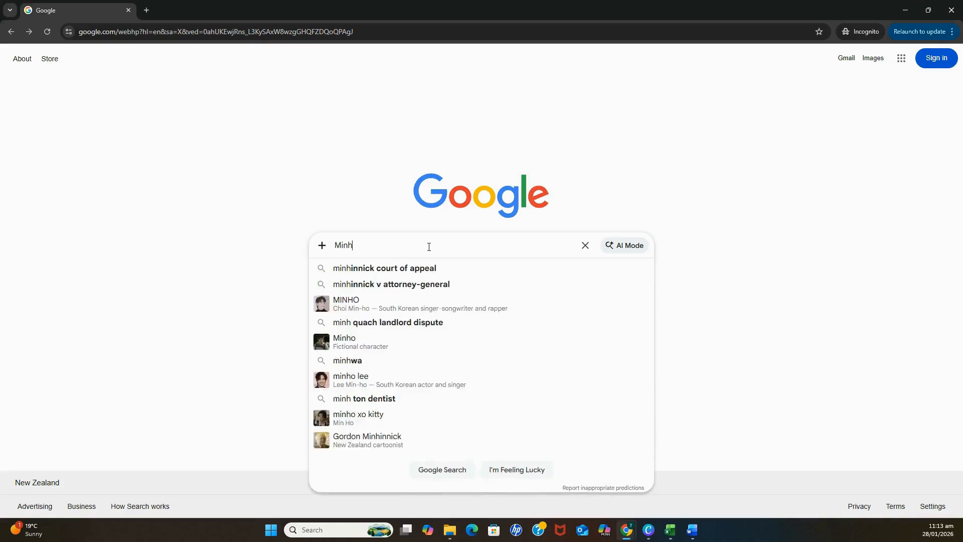
{"action": "type", "text": "ry o"}
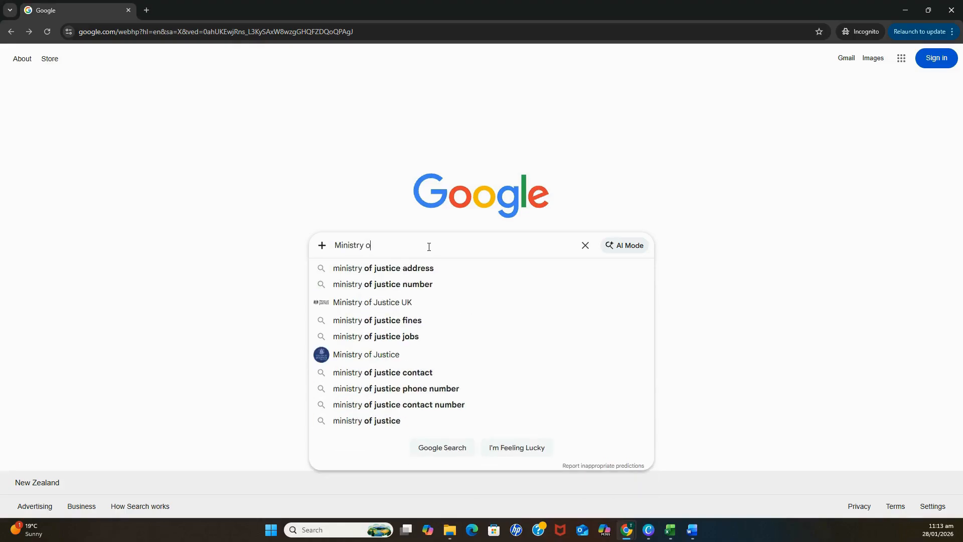
{"action": "type", "text": "f justice"}
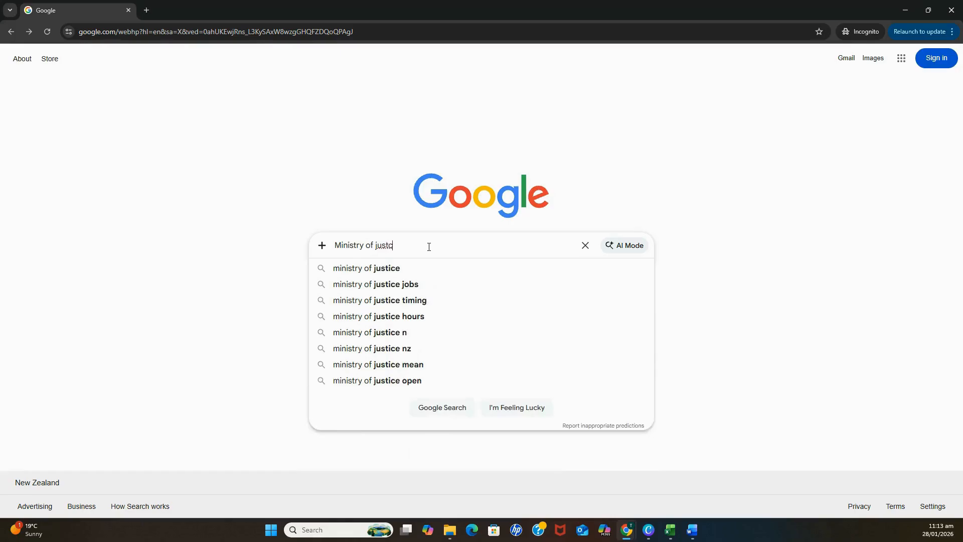
{"action": "key", "text": "Return"}
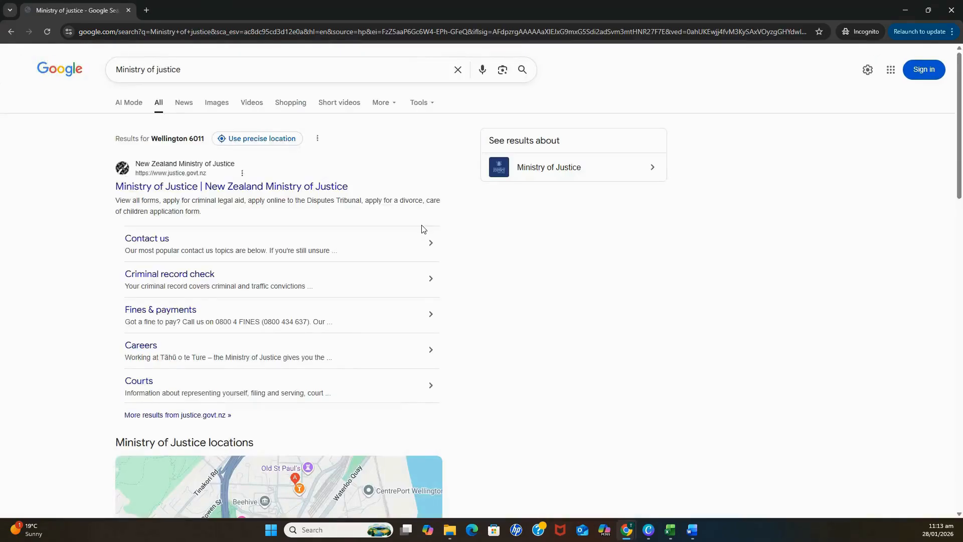
Open the Ministry of Justice site and go through Licences & certificates to the PSPLA page.
{"action": "left_click", "coordinate": [209, 189]}
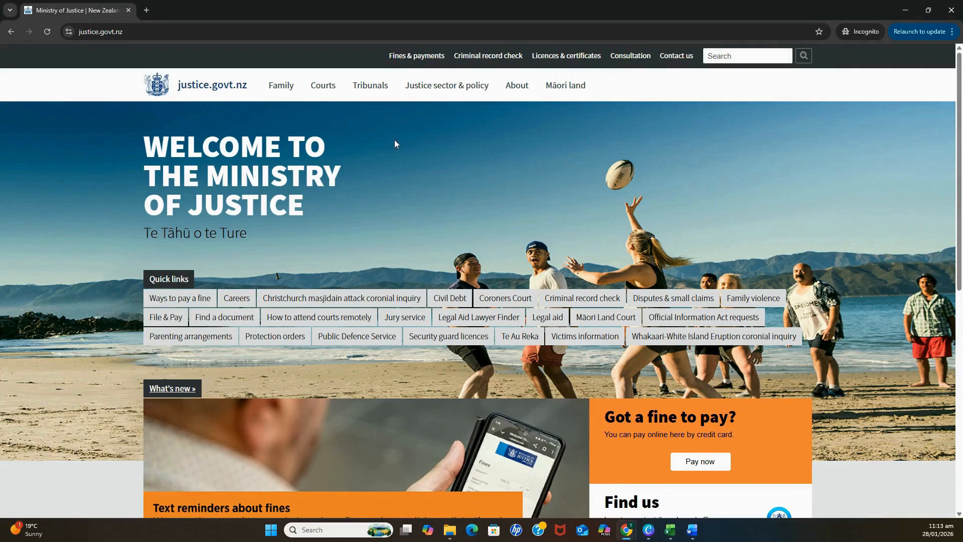
{"action": "mouse_move", "coordinate": [371, 90]}
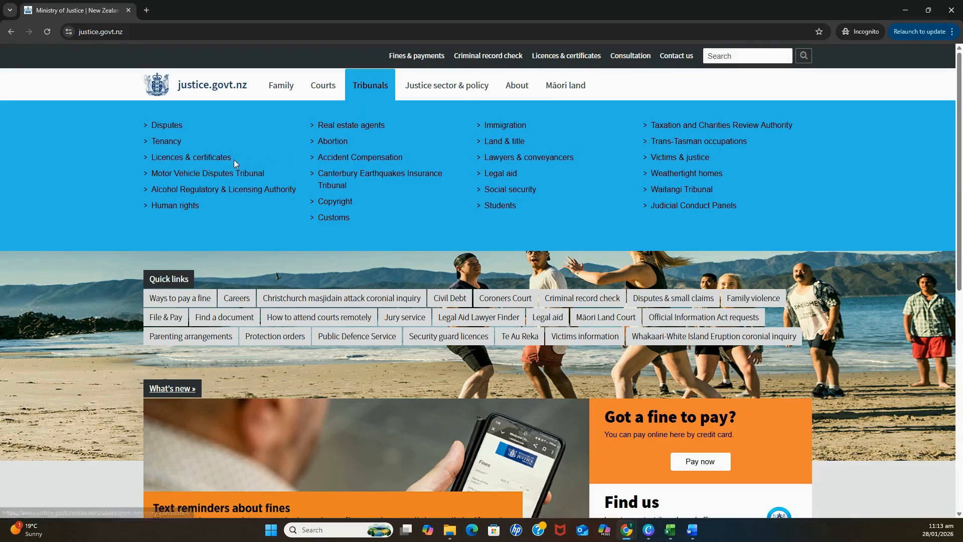
{"action": "left_click", "coordinate": [192, 159]}
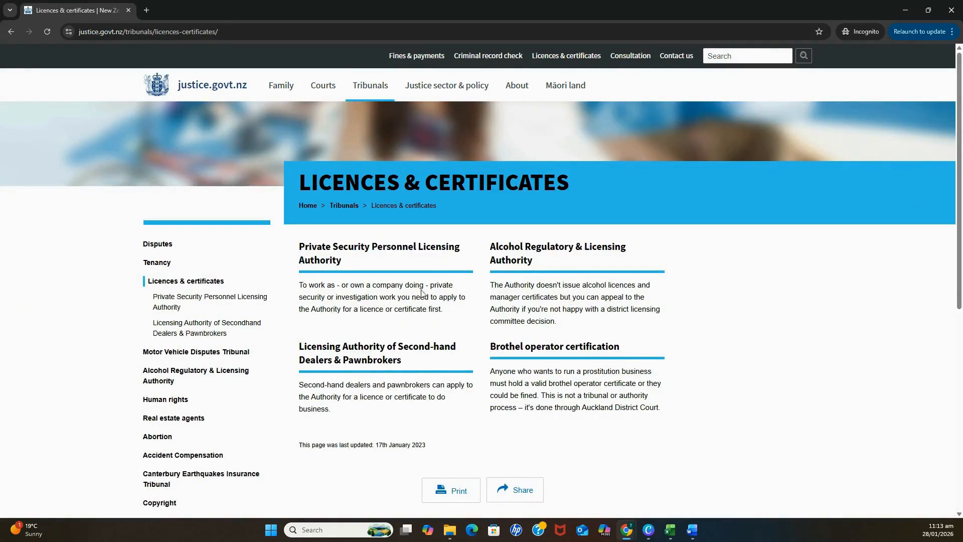
{"action": "left_click", "coordinate": [351, 252]}
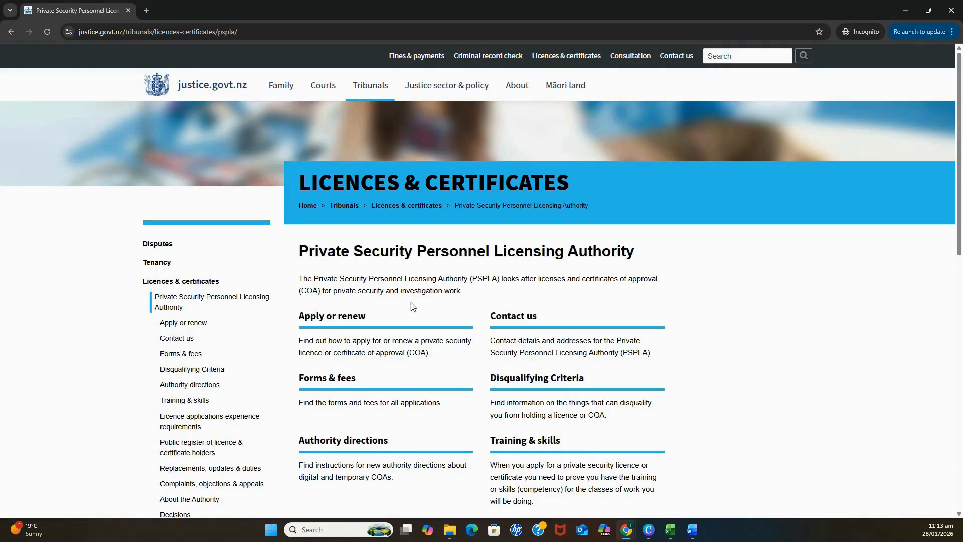
Follow the apply-for-a-new-licence instructions to the online Licence/Application Search page.
{"action": "left_click", "coordinate": [338, 317]}
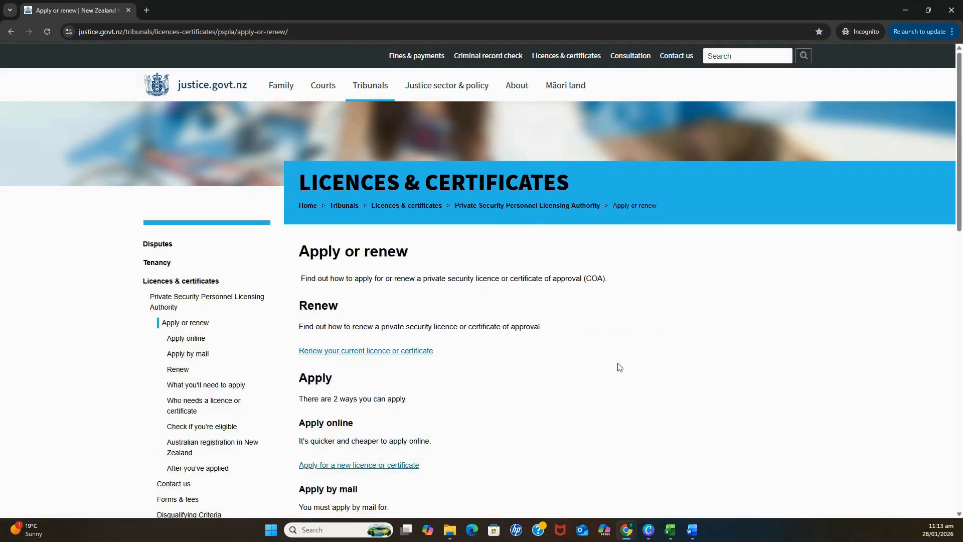
{"action": "scroll", "coordinate": [510, 368], "scroll_direction": "down", "scroll_amount": 3}
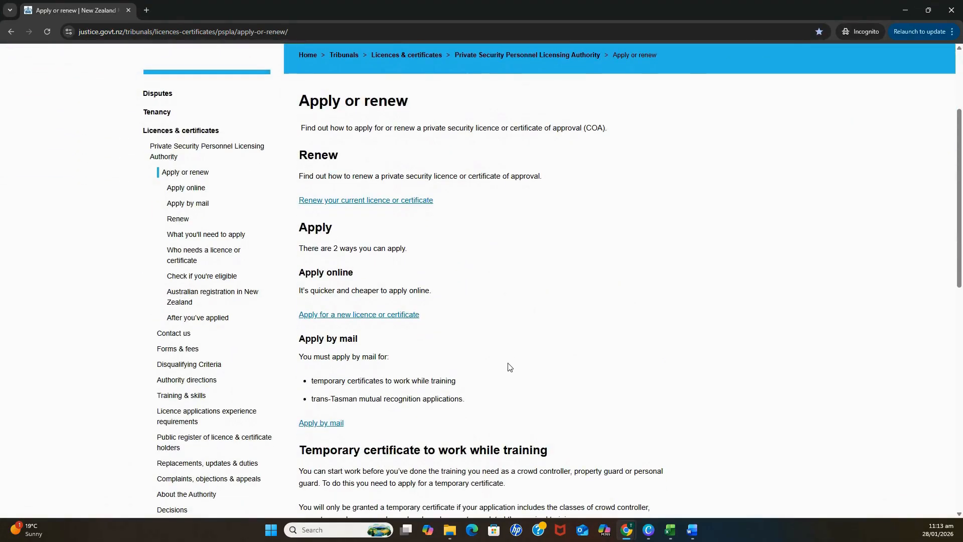
{"action": "left_click", "coordinate": [371, 316]}
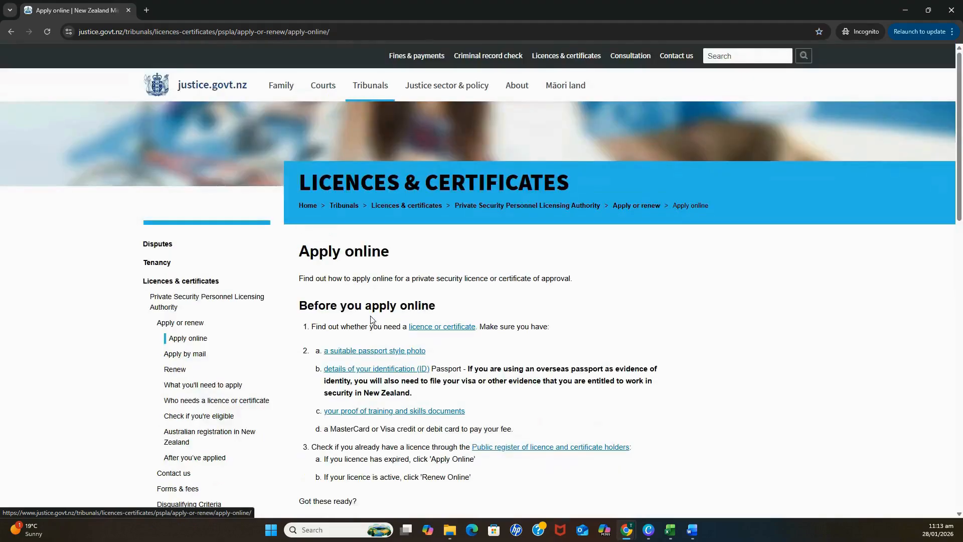
{"action": "scroll", "coordinate": [529, 321], "scroll_direction": "down", "scroll_amount": 2}
{"action": "scroll", "coordinate": [529, 321], "scroll_direction": "down", "scroll_amount": 2}
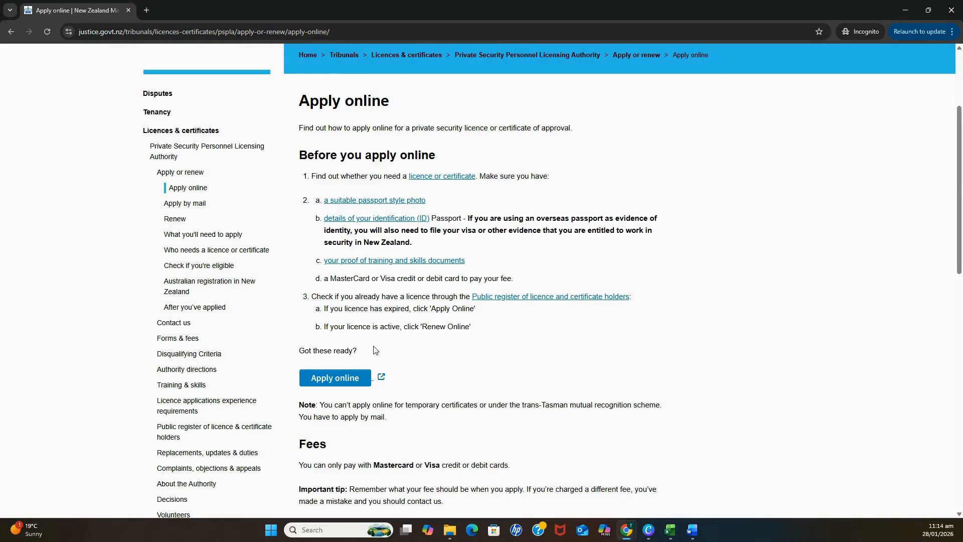
{"action": "left_click", "coordinate": [336, 379]}
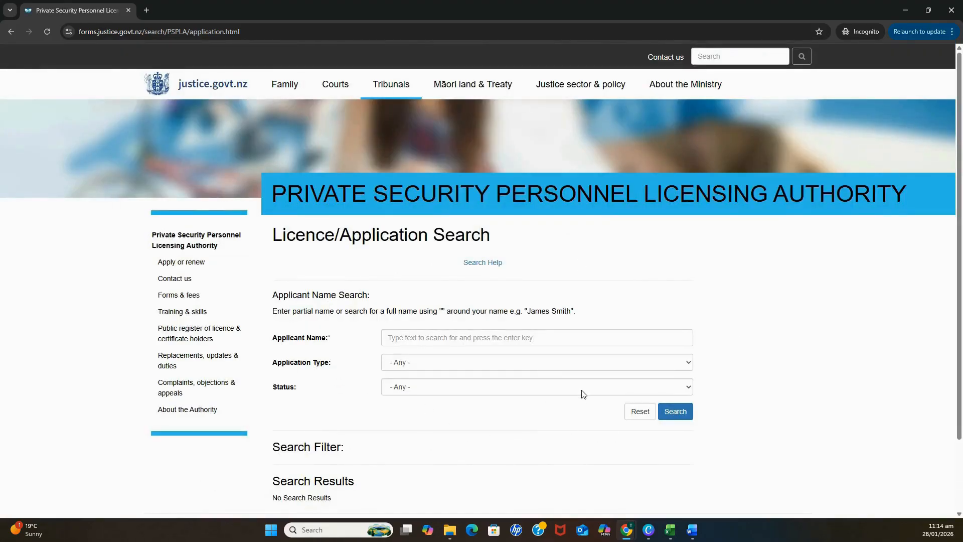
Search existing records by the applicant's name, then start a new online licence application.
{"action": "left_click", "coordinate": [477, 338]}
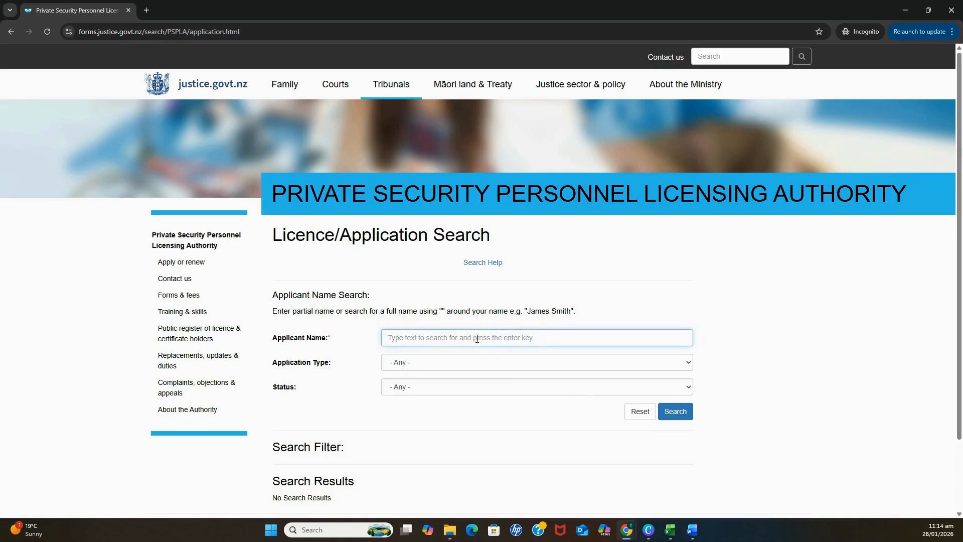
{"action": "type", "text": "Be"}
{"action": "key", "text": "Return"}
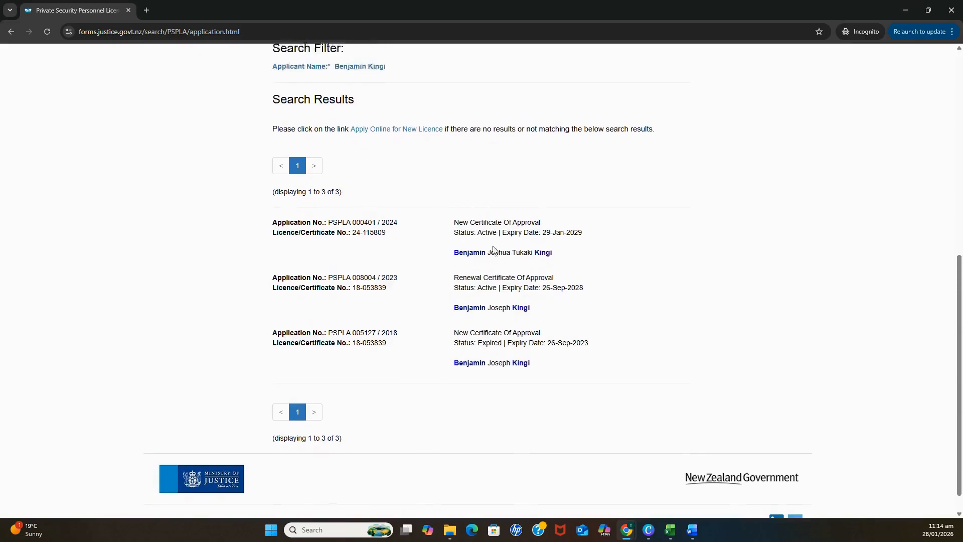
{"action": "scroll", "coordinate": [494, 248], "scroll_direction": "up", "scroll_amount": 2}
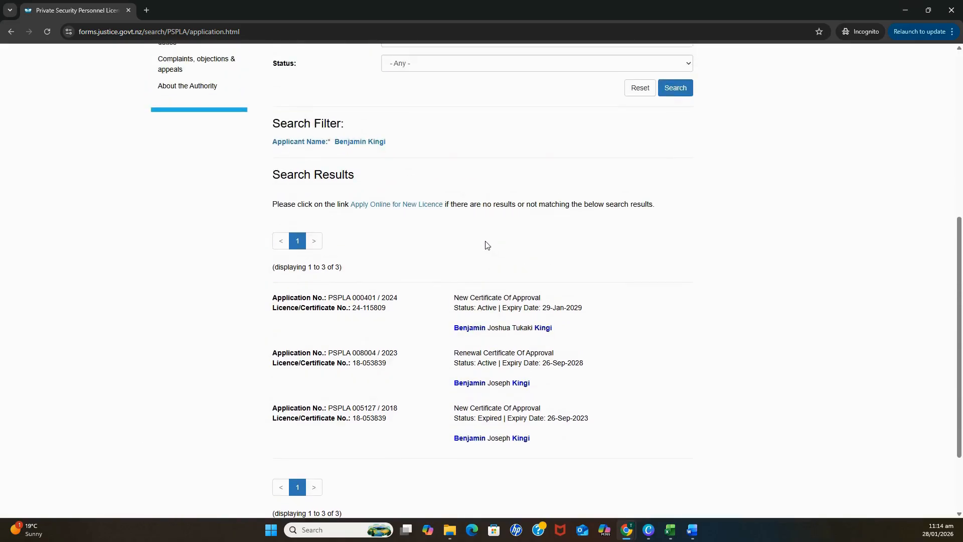
{"action": "left_click", "coordinate": [406, 207]}
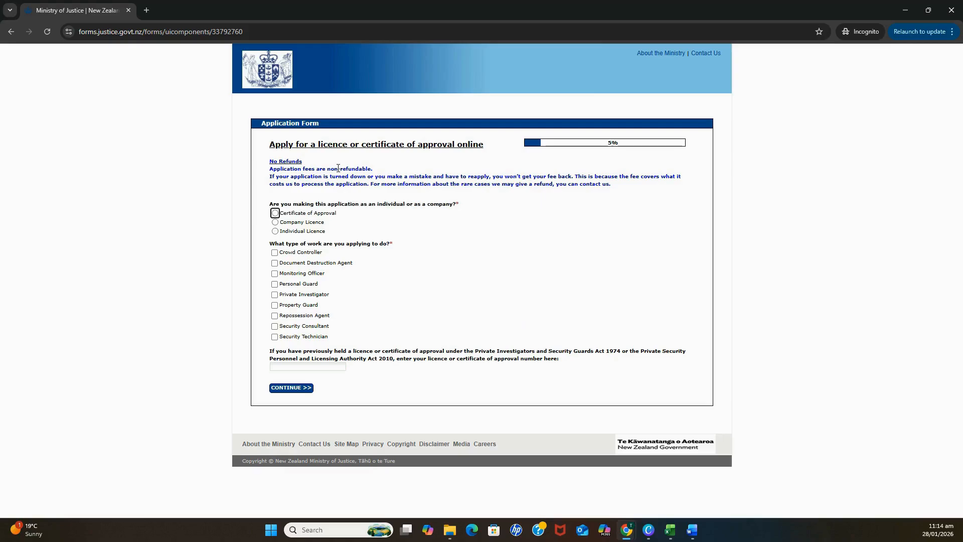
Choose Certificate of Approval with Crowd Controller and Property Guard ticked, and answer Yes to NZQA training.
{"action": "left_click", "coordinate": [275, 214]}
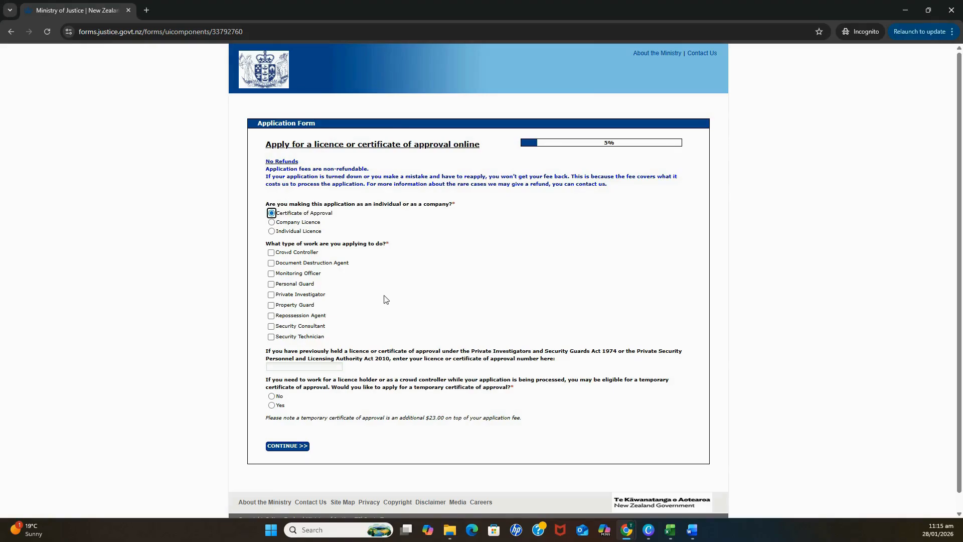
{"action": "left_click", "coordinate": [271, 253]}
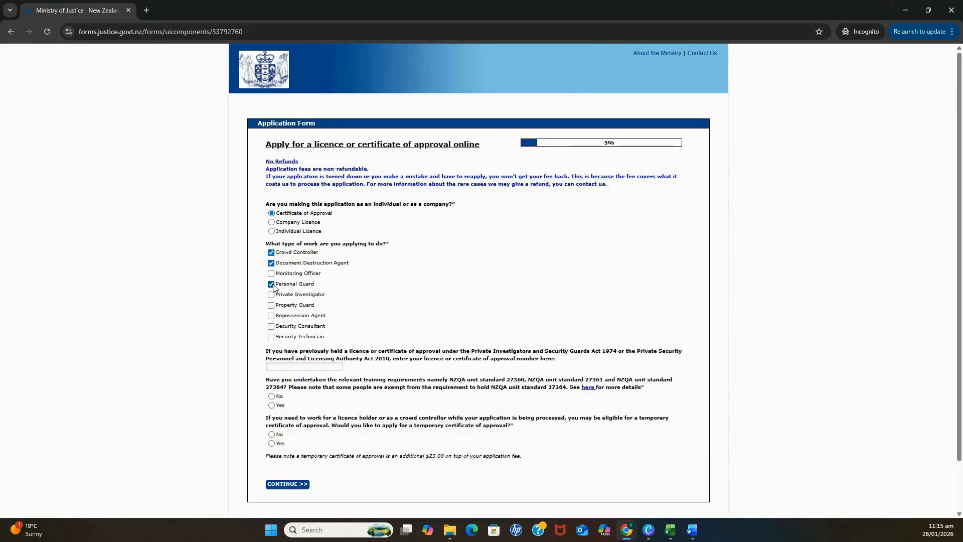
{"action": "left_click", "coordinate": [271, 305]}
{"action": "left_click", "coordinate": [272, 406]}
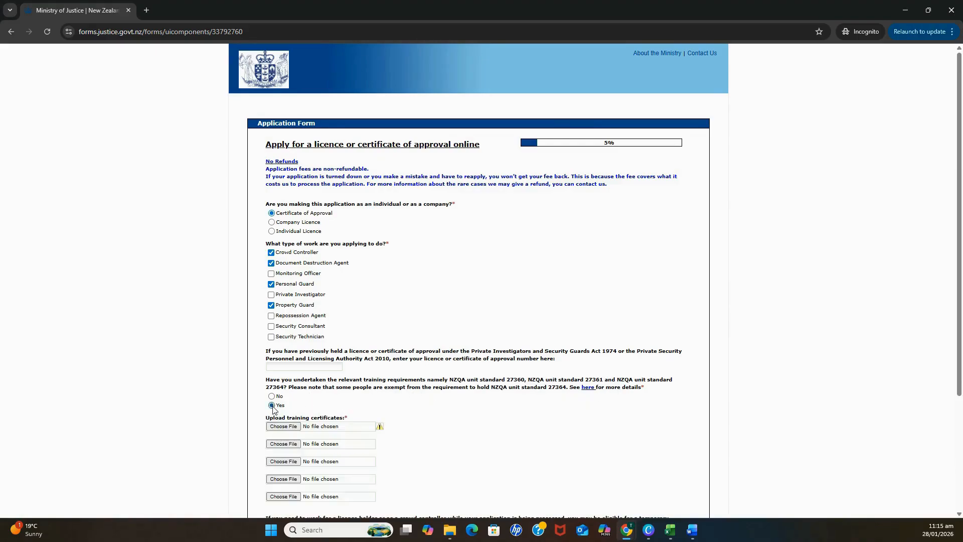
{"action": "scroll", "coordinate": [361, 396], "scroll_direction": "down", "scroll_amount": 2}
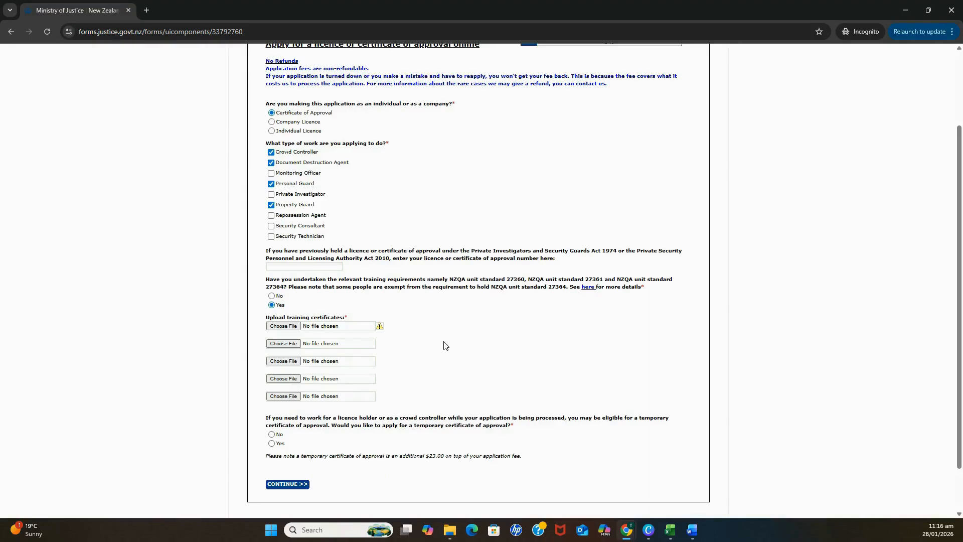
Attach the training certificate PDF from the Desktop and continue to the Upload Photograph page.
{"action": "left_click", "coordinate": [284, 327]}
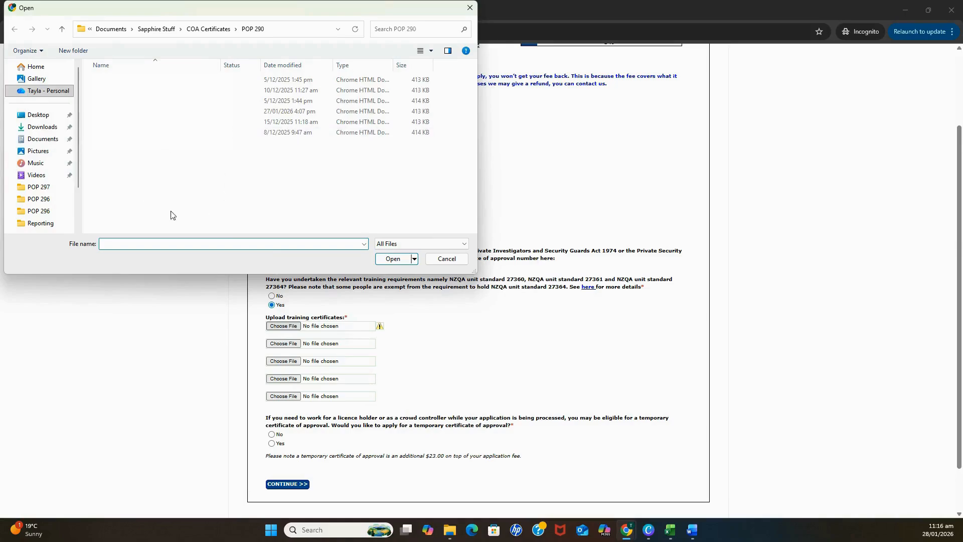
{"action": "left_click", "coordinate": [40, 116]}
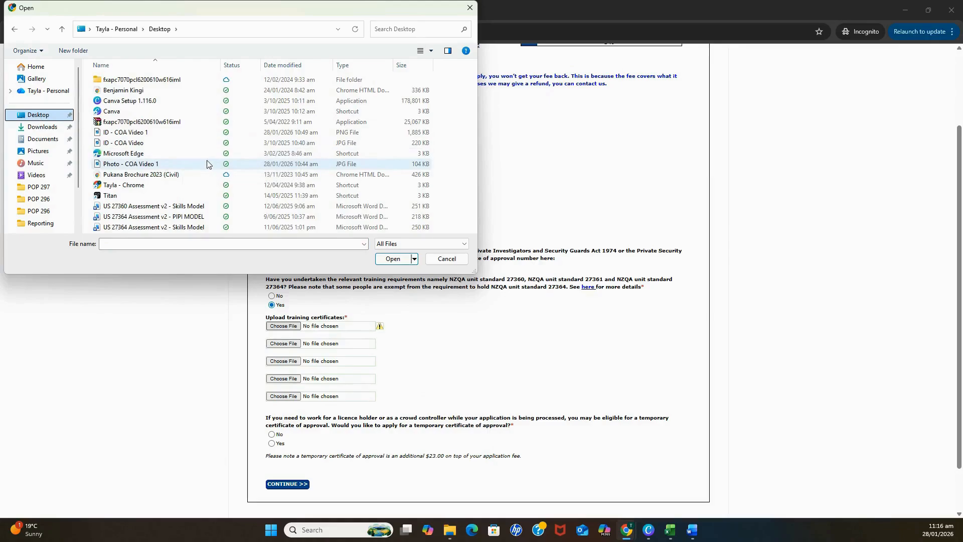
{"action": "double_click", "coordinate": [179, 91]}
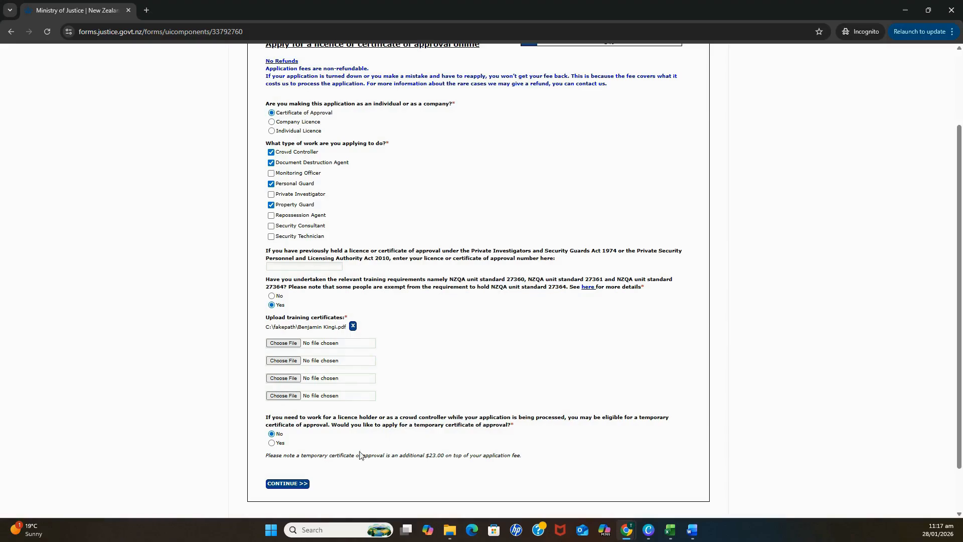
{"action": "left_click", "coordinate": [297, 484]}
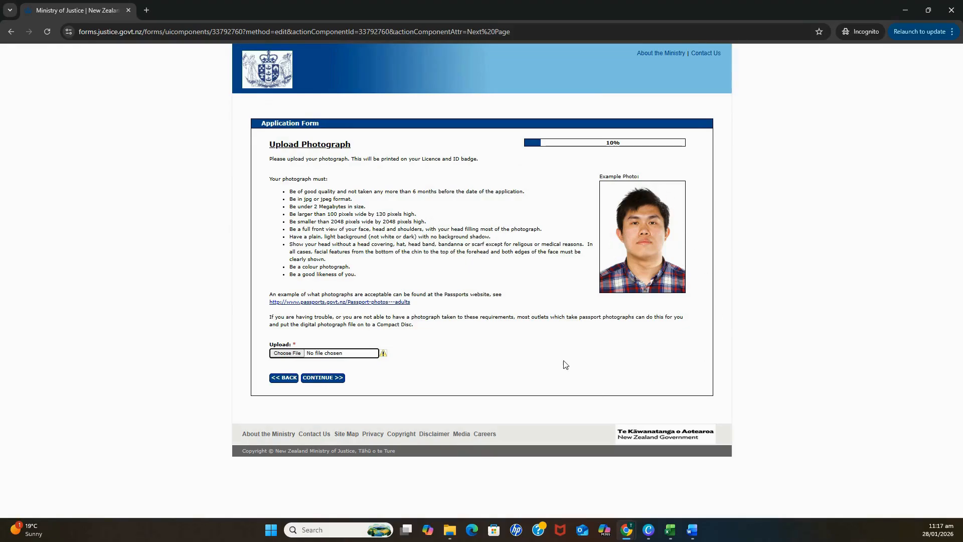
Upload 'Photo - COA Video 1.jpg' from the Desktop as the photograph and continue to cropping.
{"action": "left_click", "coordinate": [288, 356]}
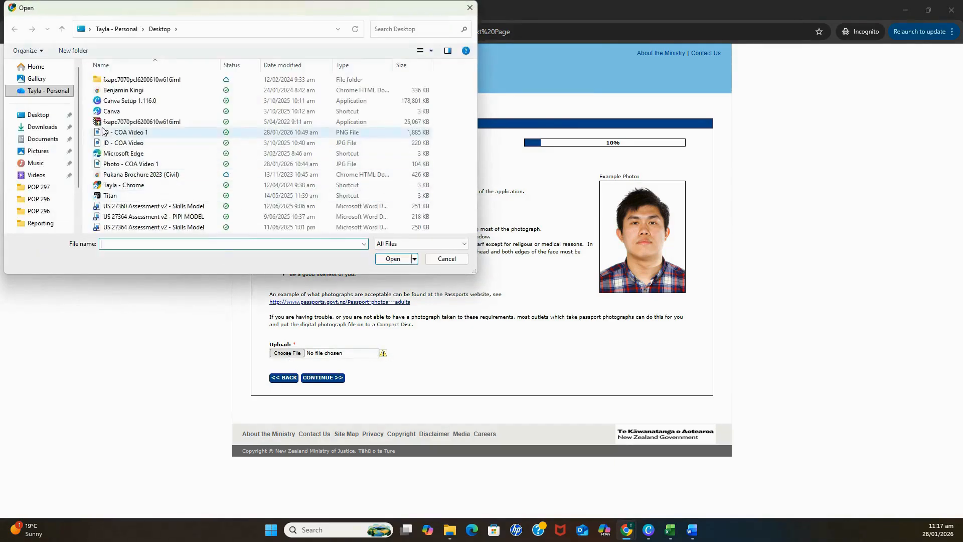
{"action": "left_click", "coordinate": [39, 115]}
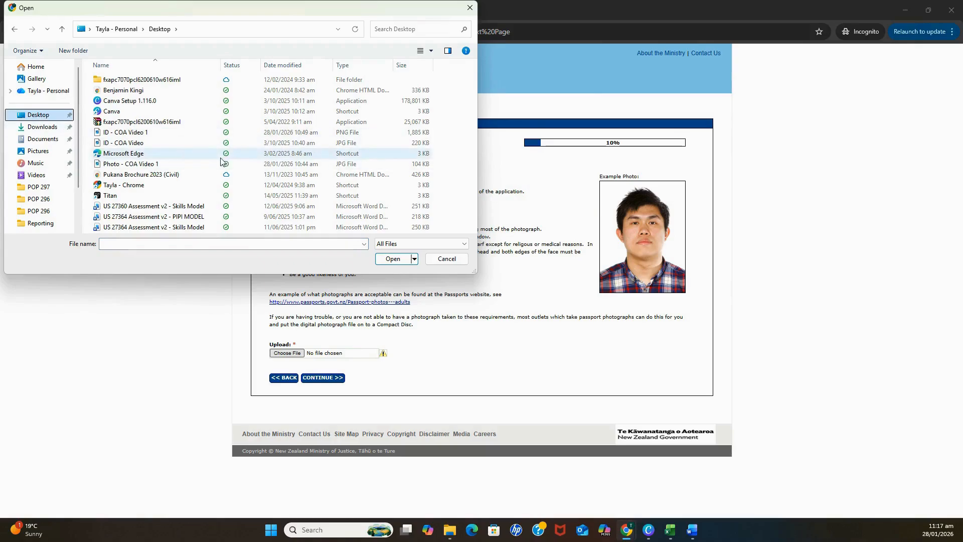
{"action": "double_click", "coordinate": [150, 166]}
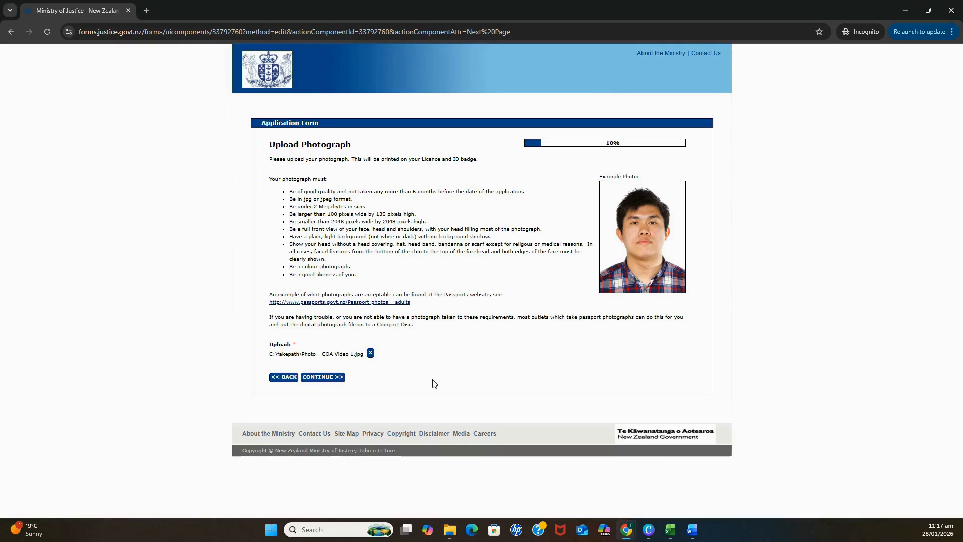
{"action": "left_click", "coordinate": [332, 380]}
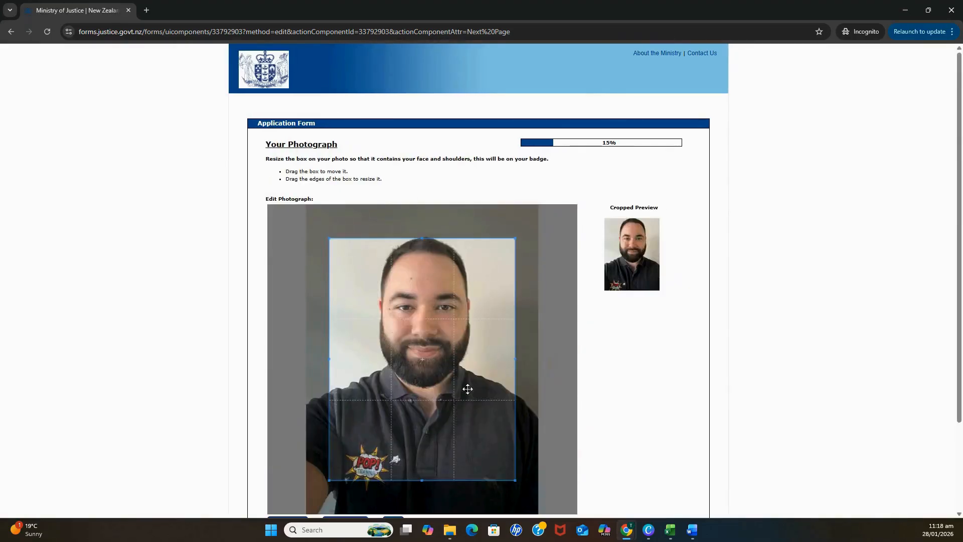
Reposition and enlarge the crop frame around the face and shoulders, then continue.
{"action": "left_click_drag", "start_coordinate": [469, 424], "coordinate": [458, 396]}
{"action": "left_click_drag", "start_coordinate": [504, 451], "coordinate": [538, 497]}
{"action": "left_click_drag", "start_coordinate": [490, 469], "coordinate": [492, 466]}
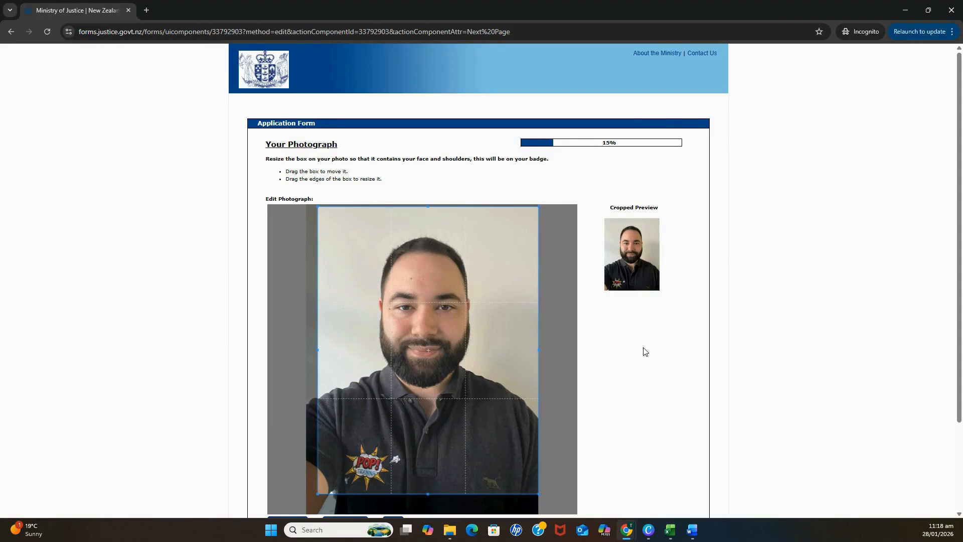
{"action": "scroll", "coordinate": [645, 352], "scroll_direction": "down", "scroll_amount": 2}
{"action": "left_click_drag", "start_coordinate": [464, 308], "coordinate": [465, 306]}
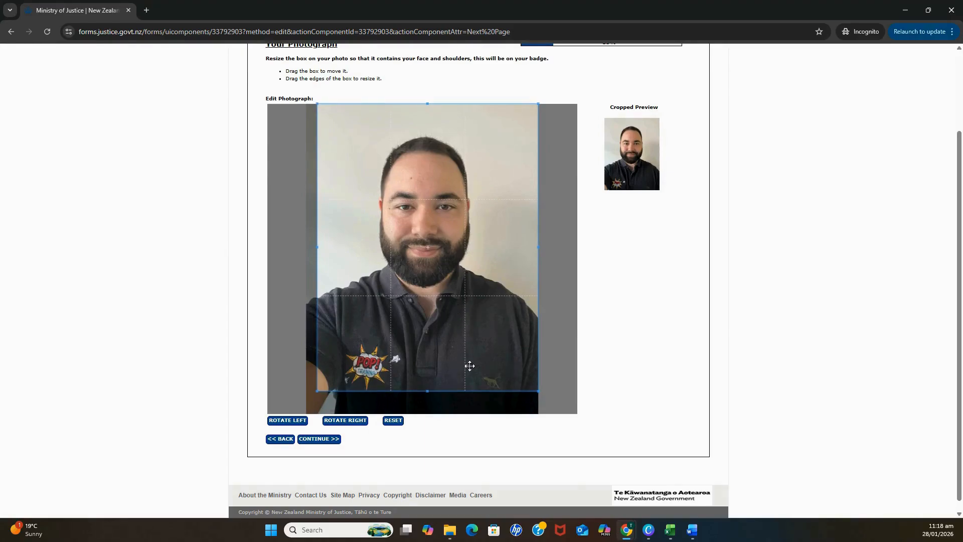
{"action": "left_click", "coordinate": [335, 440]}
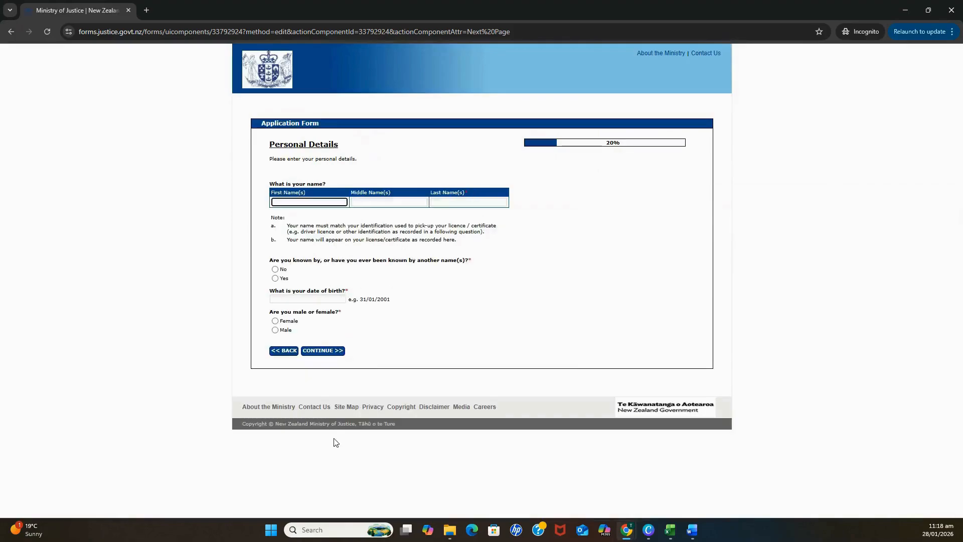
Enter the applicant's first, middle and last names.
{"action": "left_click", "coordinate": [337, 201]}
{"action": "key", "text": "Tab"}
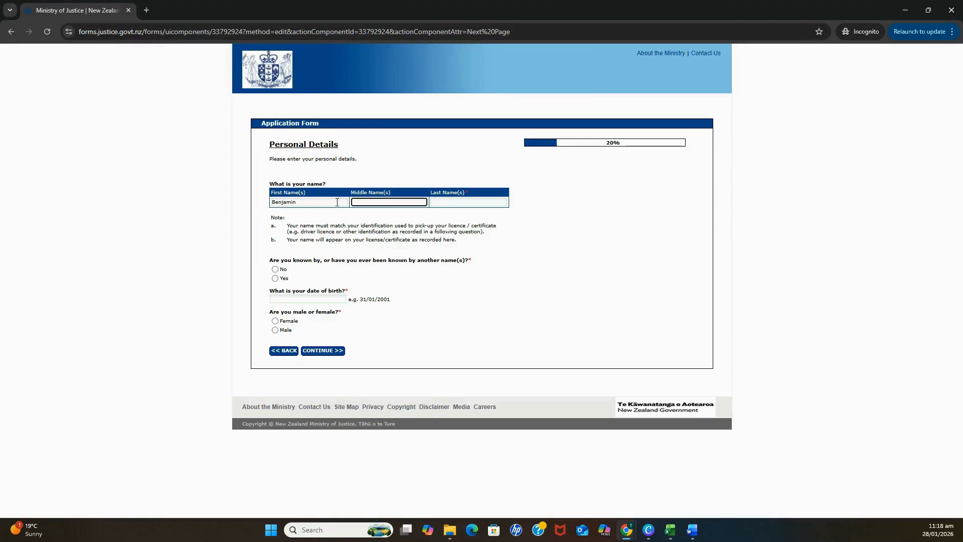
{"action": "key", "text": "Tab"}
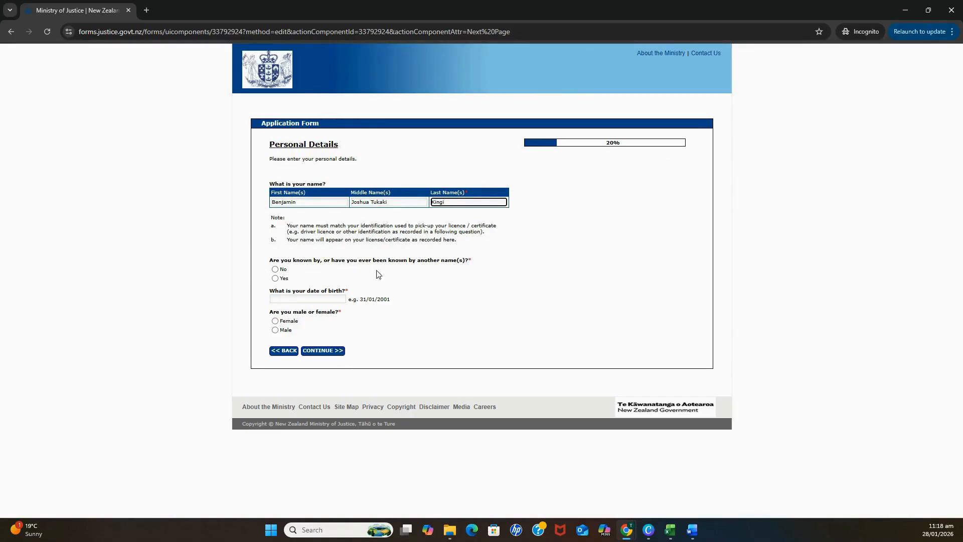
Answer No to other names, enter the date of birth, select Male, and continue.
{"action": "left_click", "coordinate": [276, 279]}
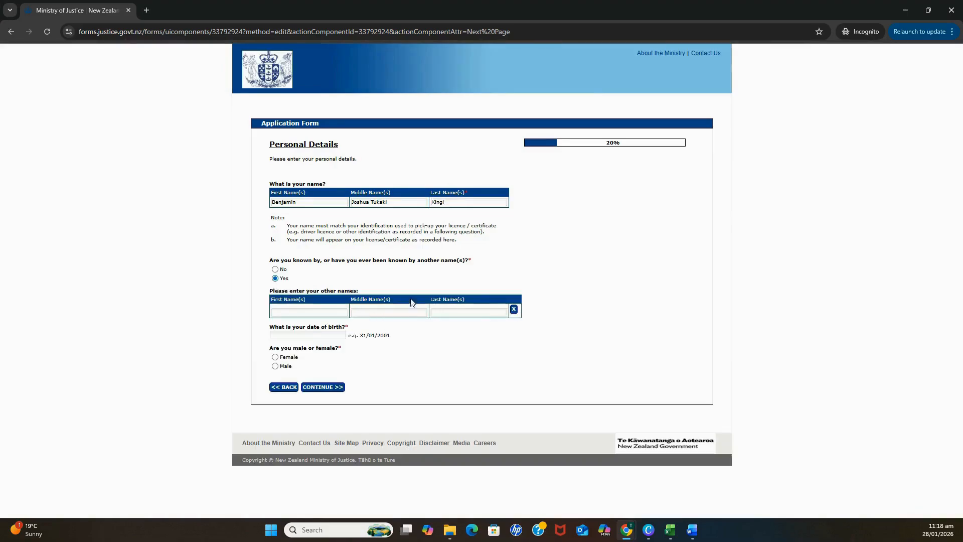
{"action": "left_click", "coordinate": [275, 270]}
{"action": "left_click", "coordinate": [326, 298]}
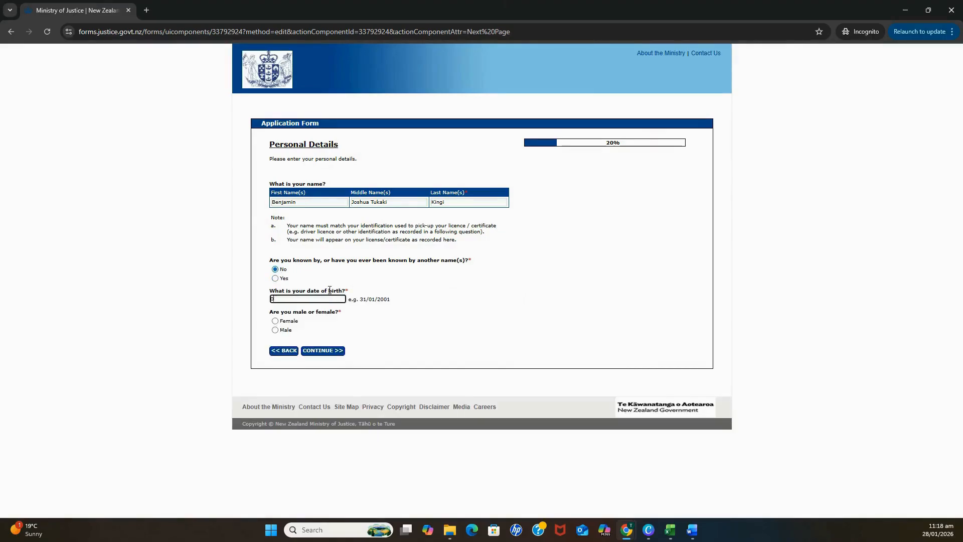
{"action": "left_click", "coordinate": [276, 330]}
{"action": "left_click", "coordinate": [337, 350]}
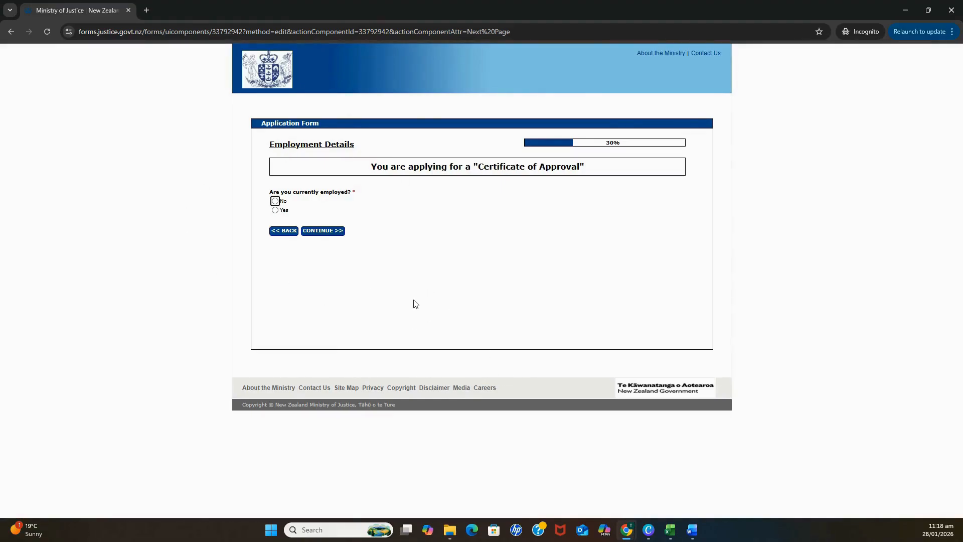
Mark the applicant as currently employed with occupation 'Adult educator - tra' and continue.
{"action": "left_click", "coordinate": [275, 210]}
{"action": "left_click", "coordinate": [334, 230]}
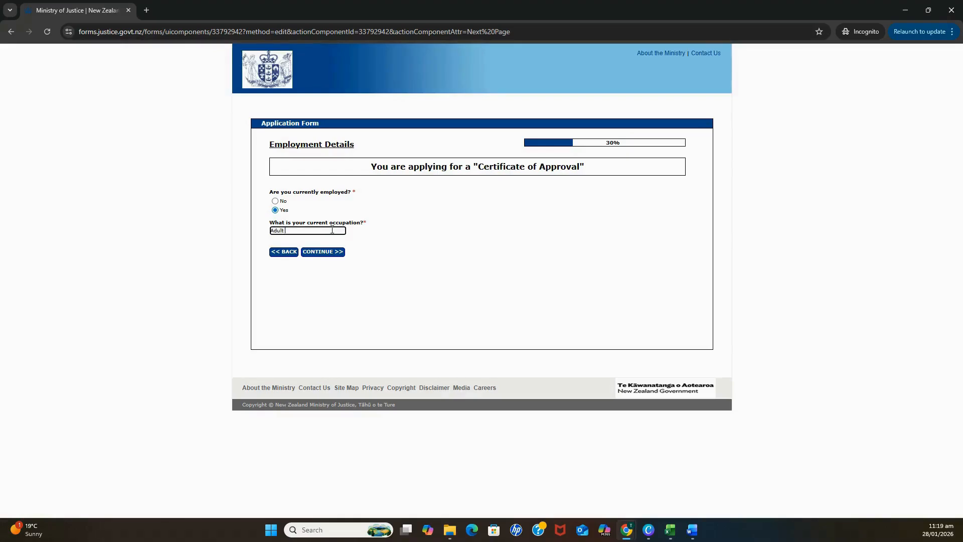
{"action": "type", "text": "Adult educator - tra"}
{"action": "left_click", "coordinate": [342, 252]}
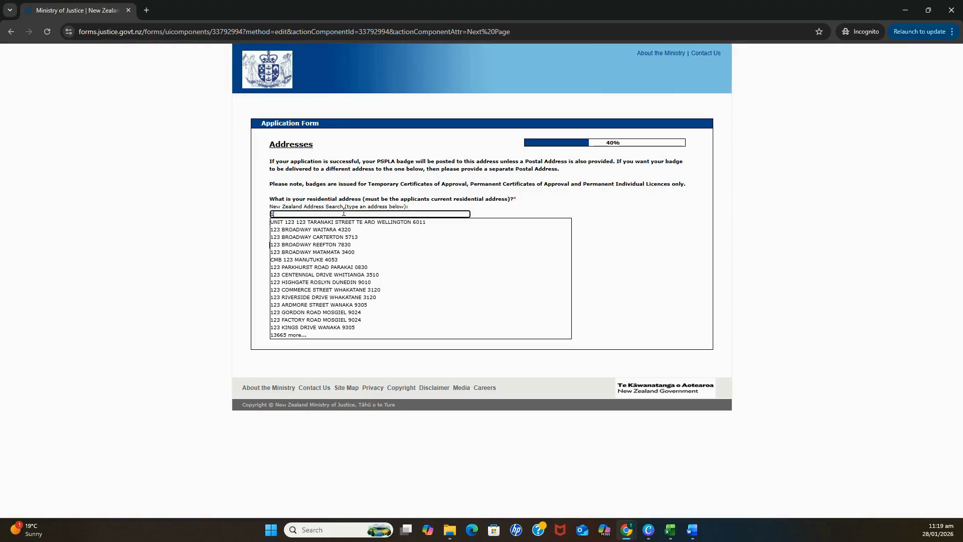
Select the residential address from the NZ address search, answer No to a separate postal address, and continue.
{"action": "key", "text": "BackSpace"}
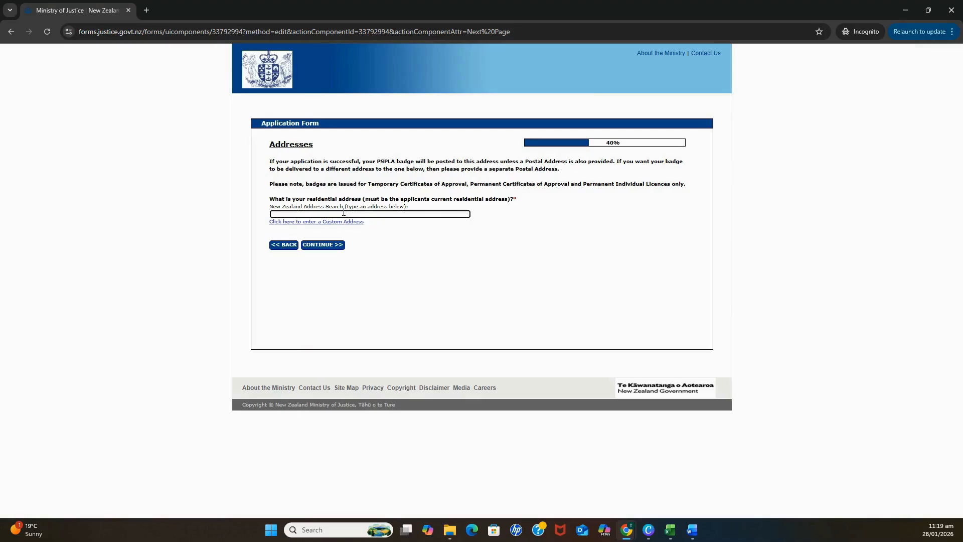
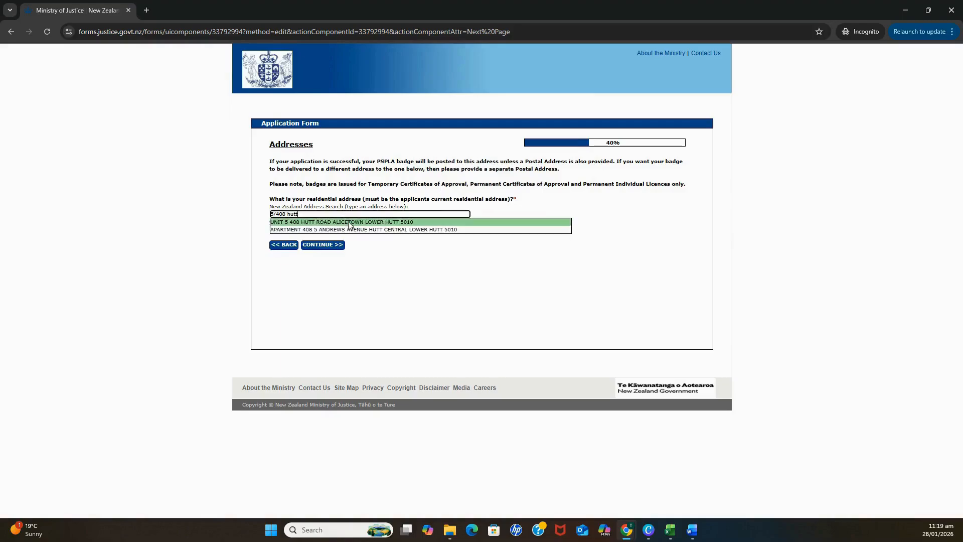
{"action": "left_click", "coordinate": [351, 224]}
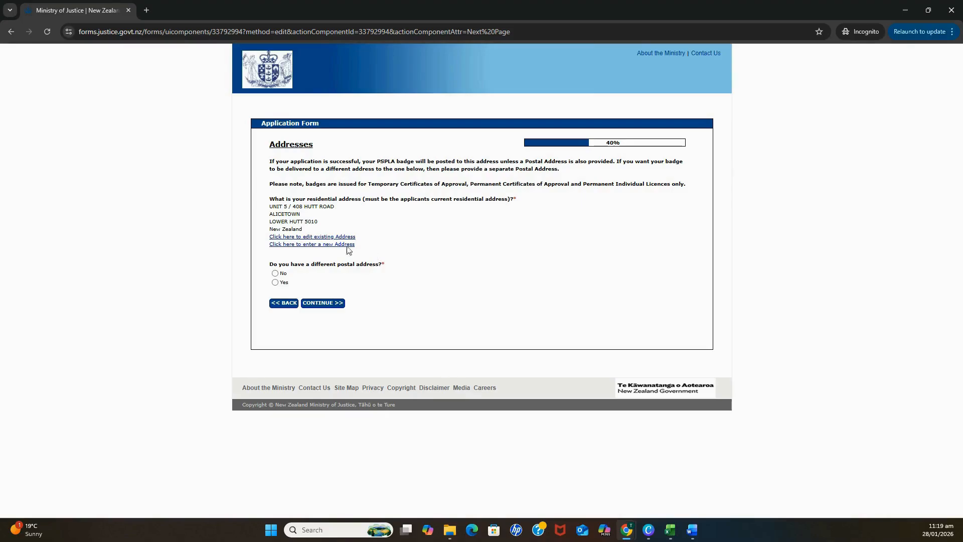
{"action": "left_click", "coordinate": [275, 283]}
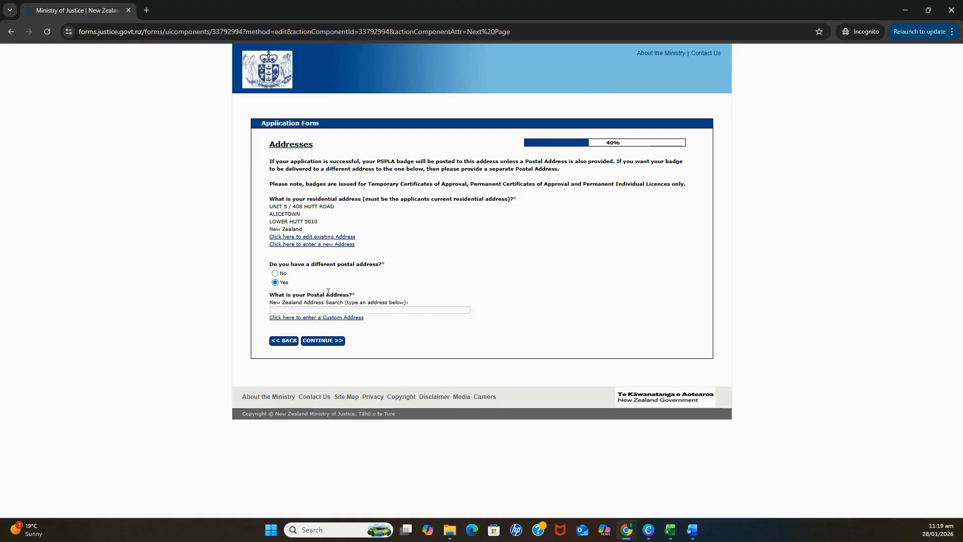
{"action": "left_click", "coordinate": [276, 273]}
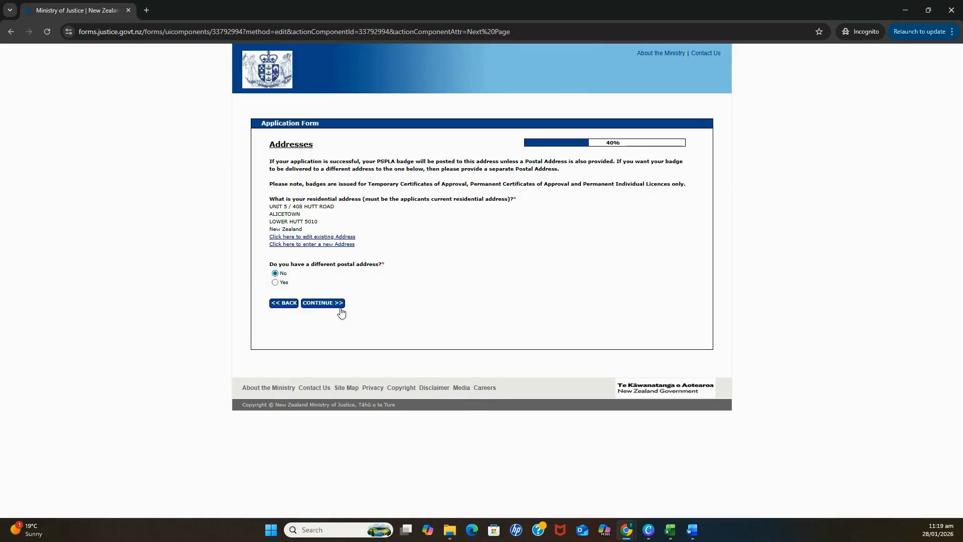
{"action": "left_click", "coordinate": [336, 304]}
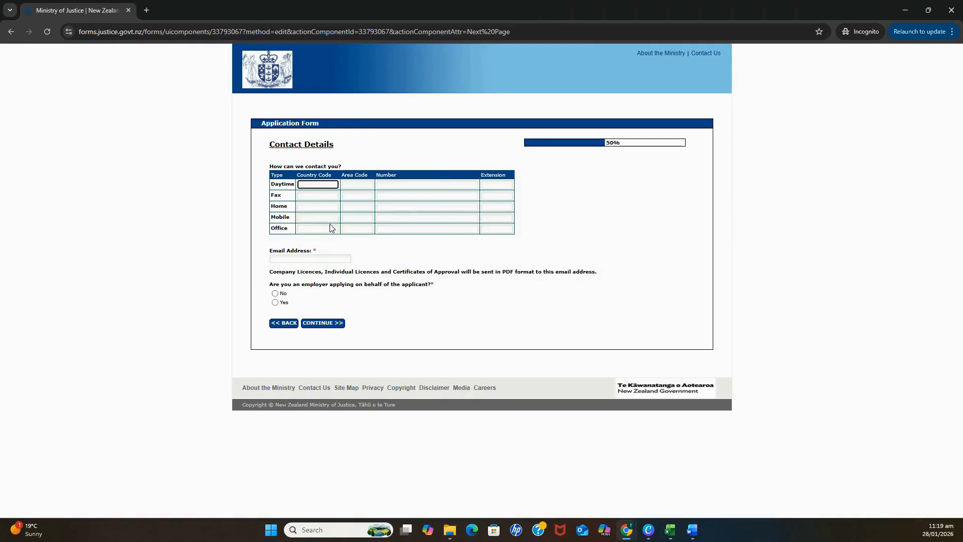
Enter the mobile country code, area code and number, then the contact e-mail address.
{"action": "left_click", "coordinate": [316, 218]}
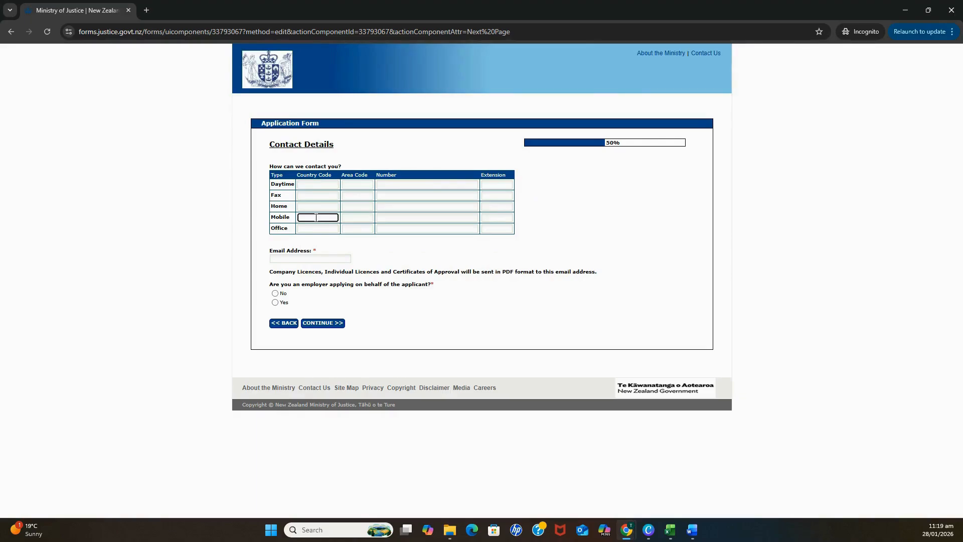
{"action": "type", "text": "64"}
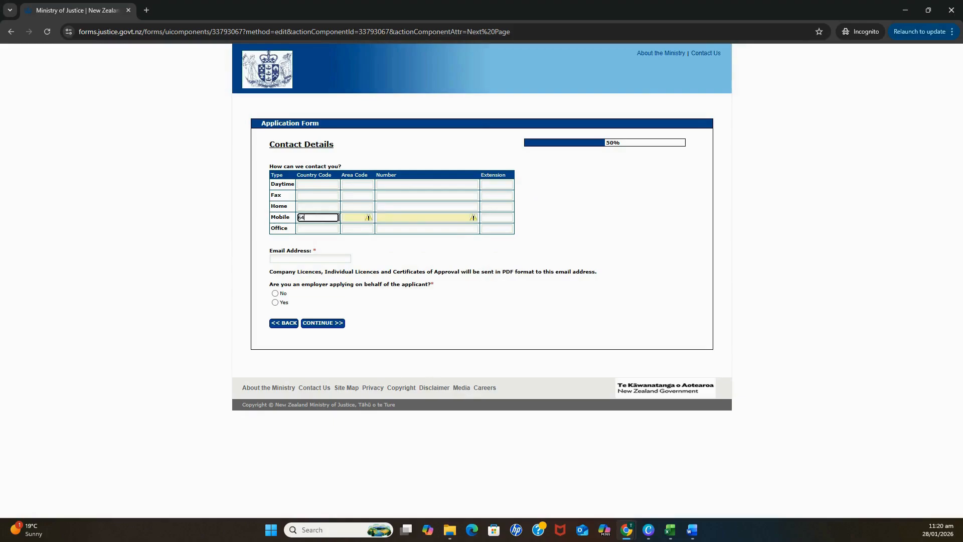
{"action": "left_click", "coordinate": [356, 217]}
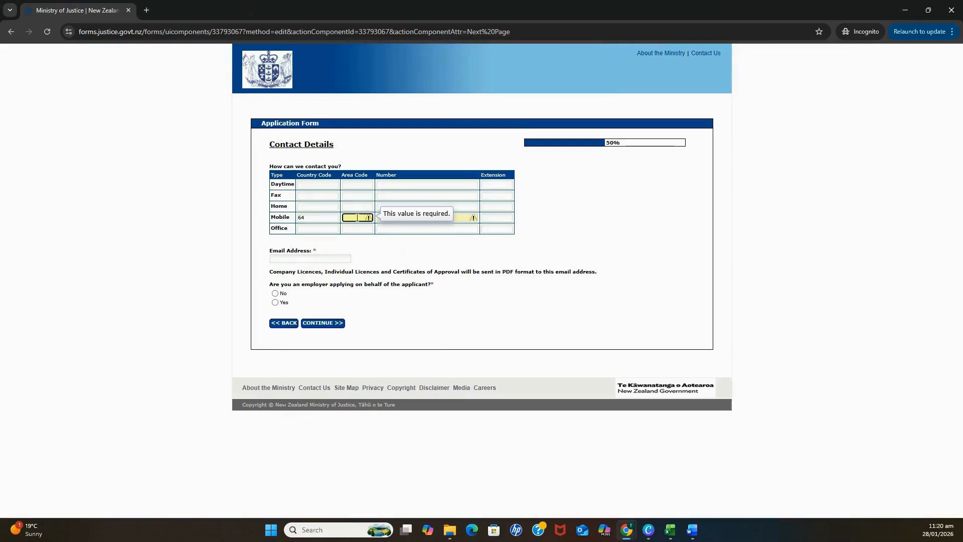
{"action": "type", "text": "021"}
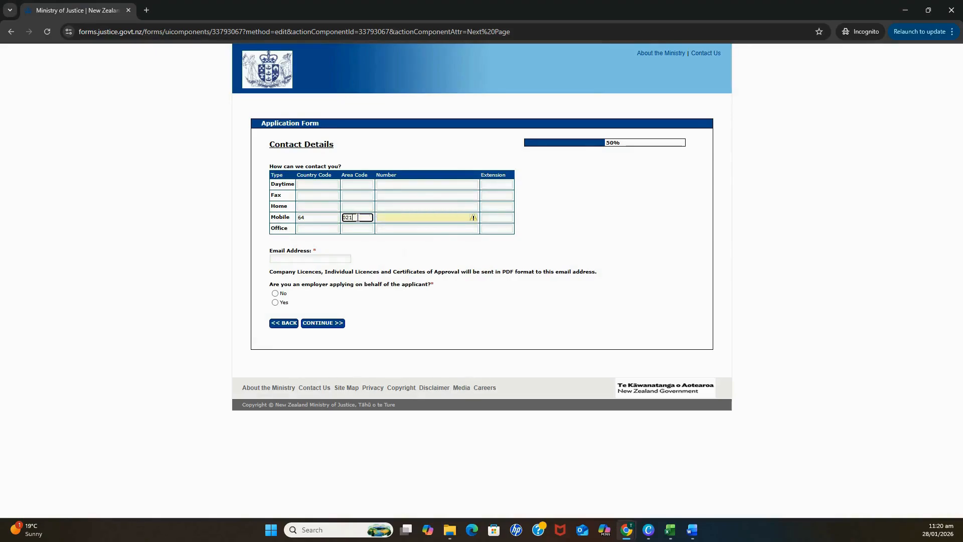
{"action": "left_click", "coordinate": [401, 219]}
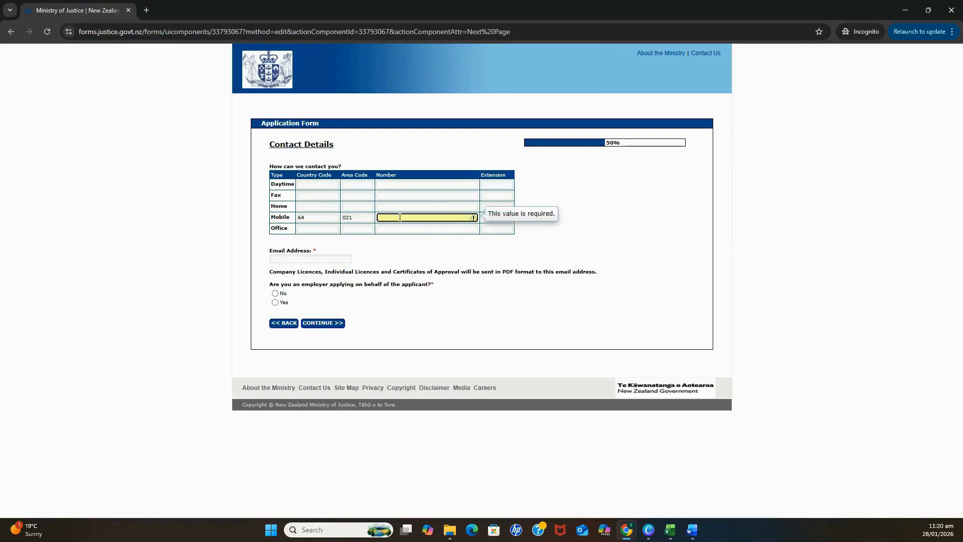
{"action": "type", "text": "11111111"}
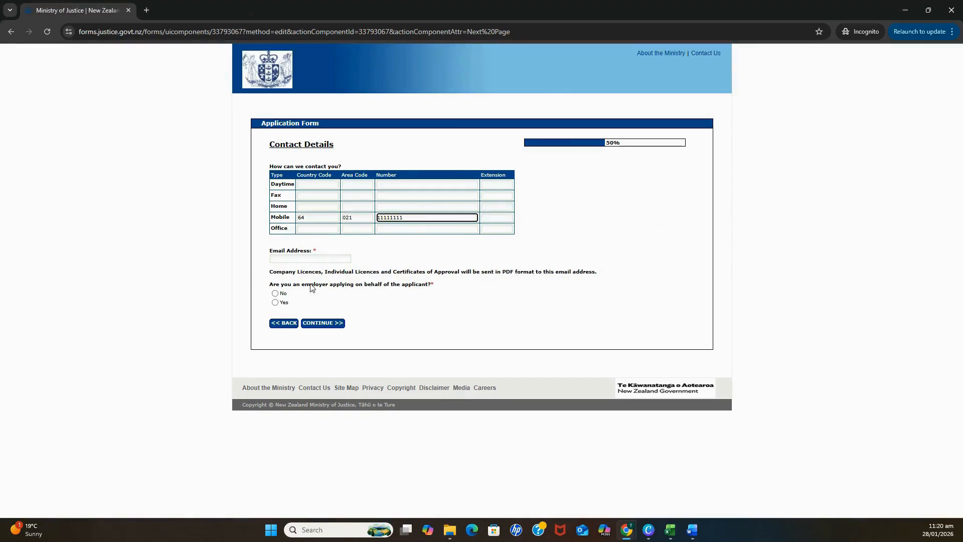
{"action": "left_click", "coordinate": [314, 259]}
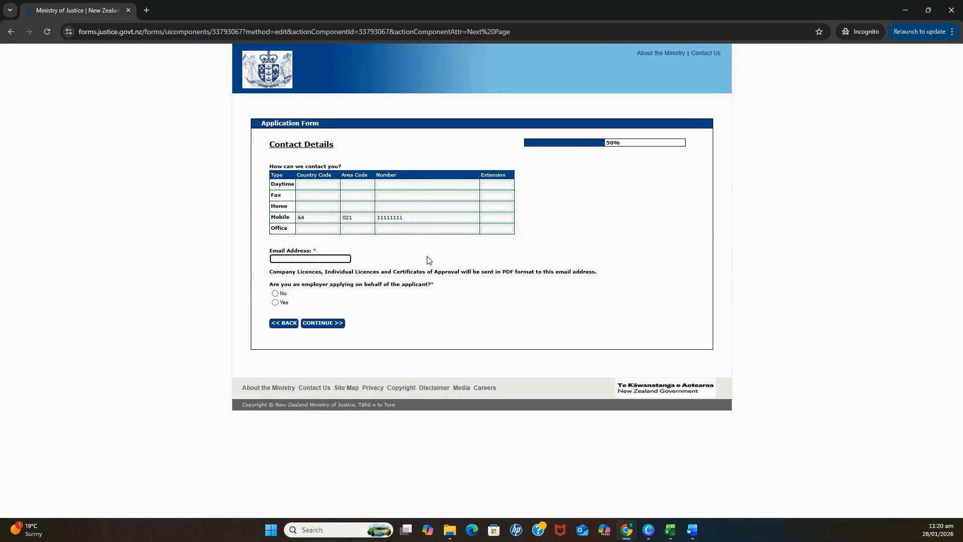
Answer No to the employer applying on your behalf and continue to Identification.
{"action": "left_click", "coordinate": [274, 302]}
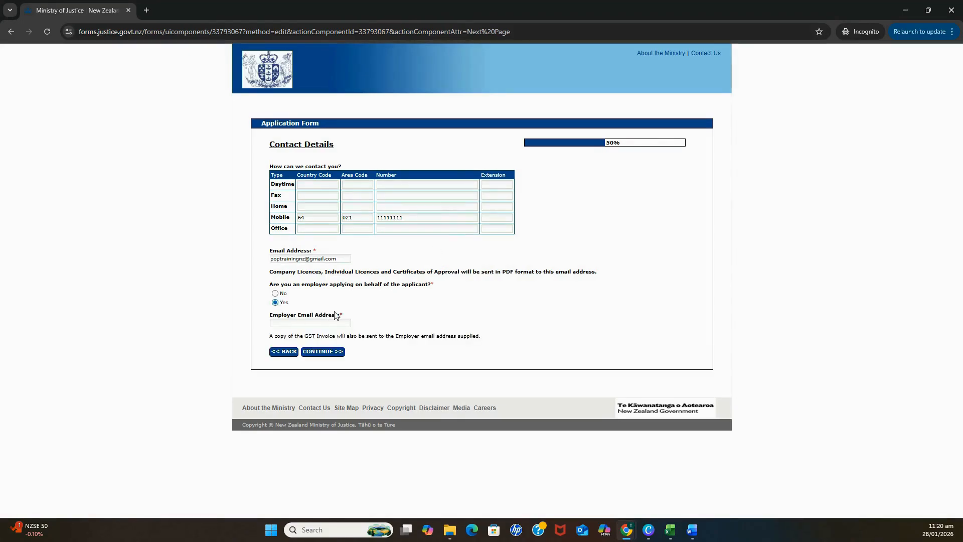
{"action": "left_click", "coordinate": [275, 293]}
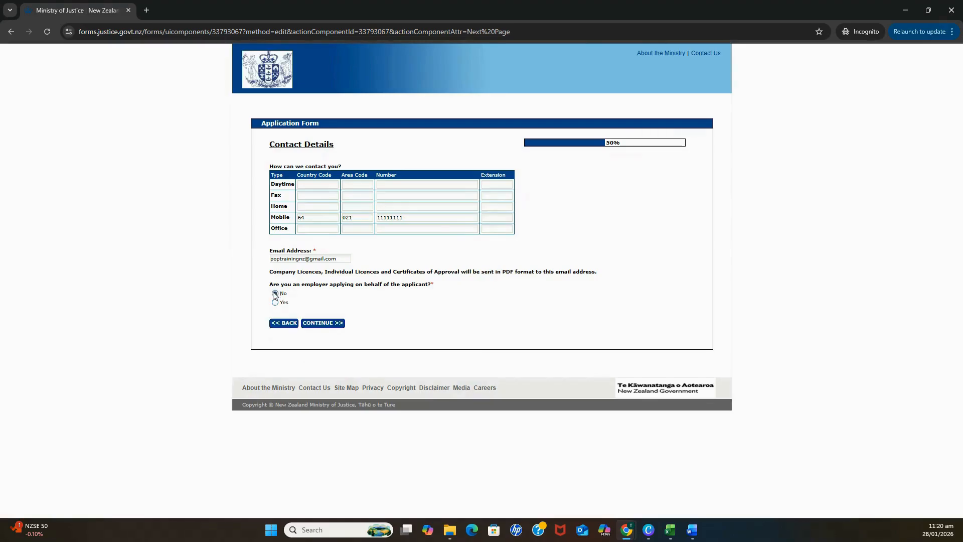
{"action": "left_click", "coordinate": [325, 324]}
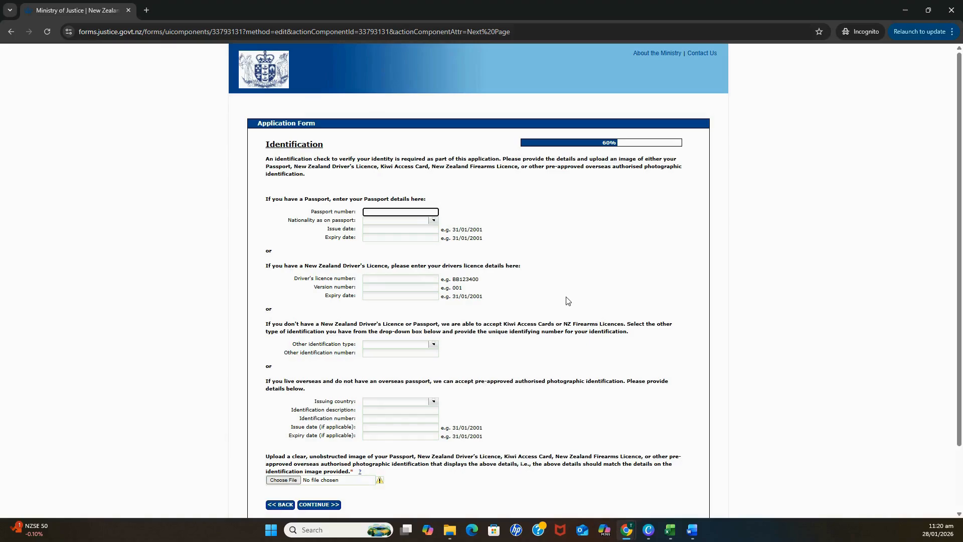
Fill in the driver's licence number, version number and expiry date.
{"action": "left_click", "coordinate": [383, 279]}
{"action": "type", "text": "aa"}
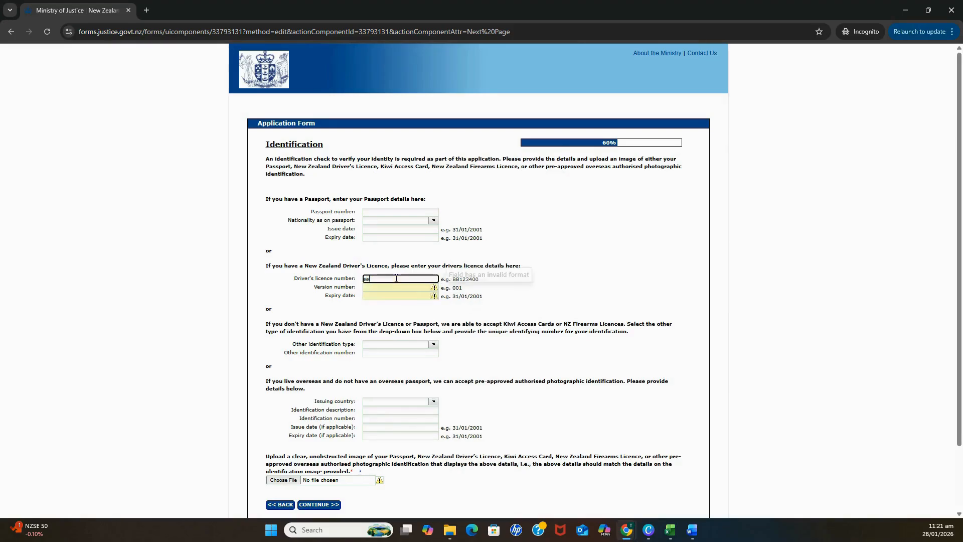
{"action": "type", "text": "123456"}
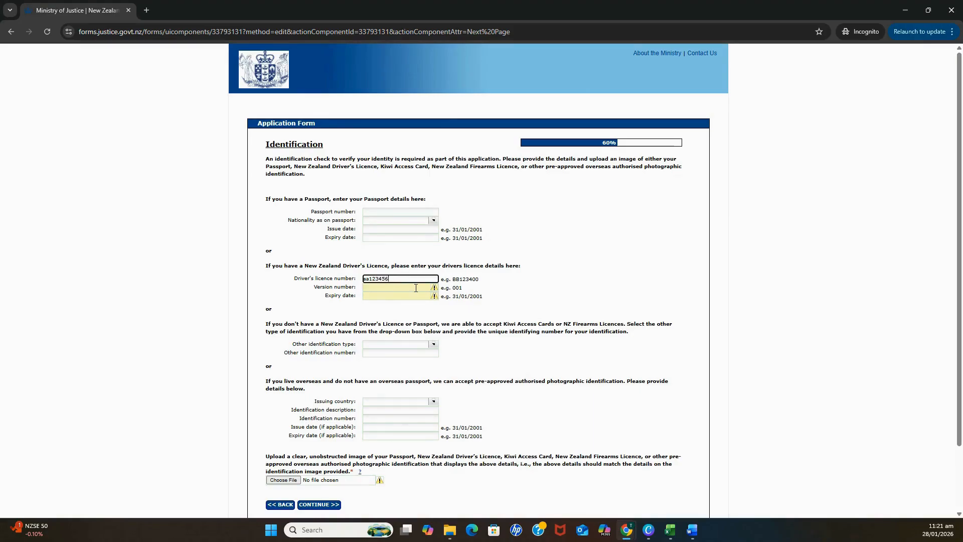
{"action": "left_click", "coordinate": [416, 288]}
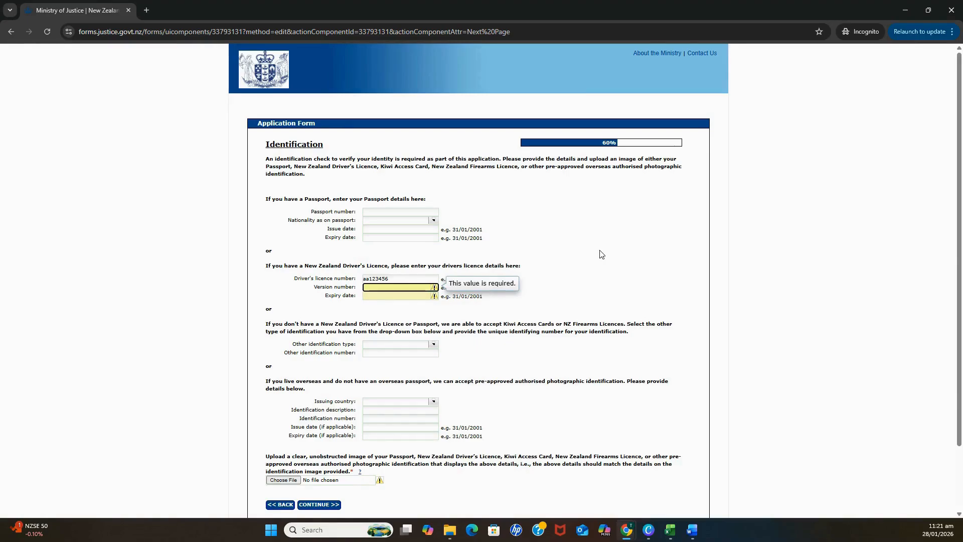
{"action": "type", "text": "123"}
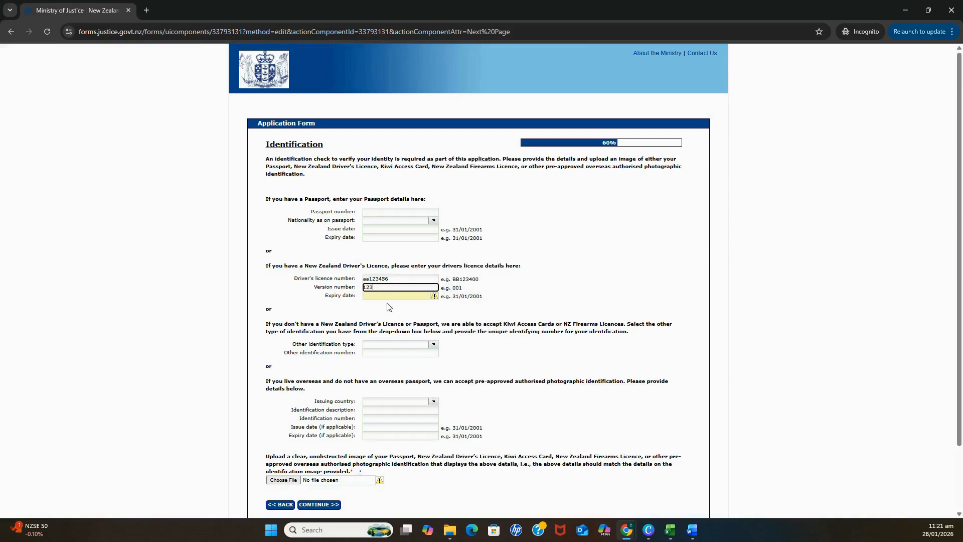
{"action": "left_click", "coordinate": [381, 296]}
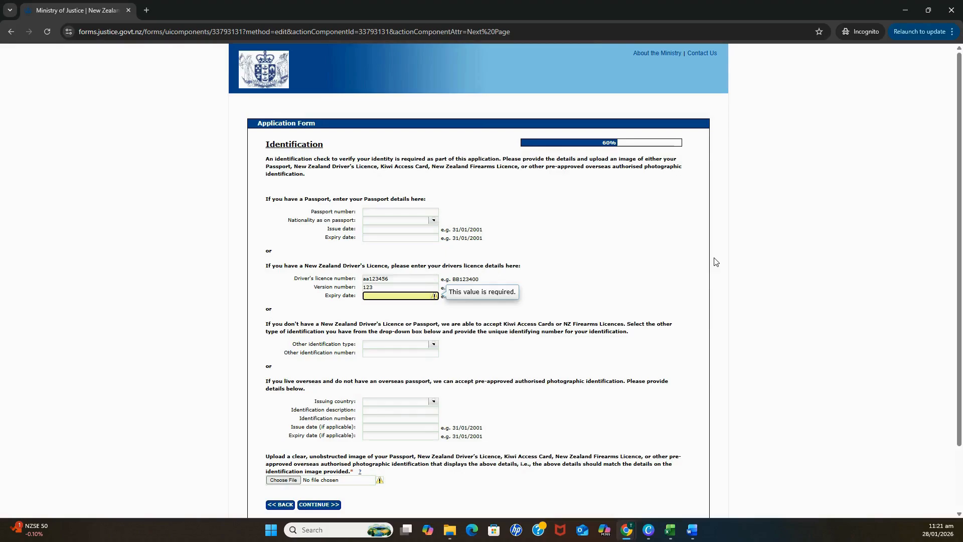
{"action": "type", "text": "2"}
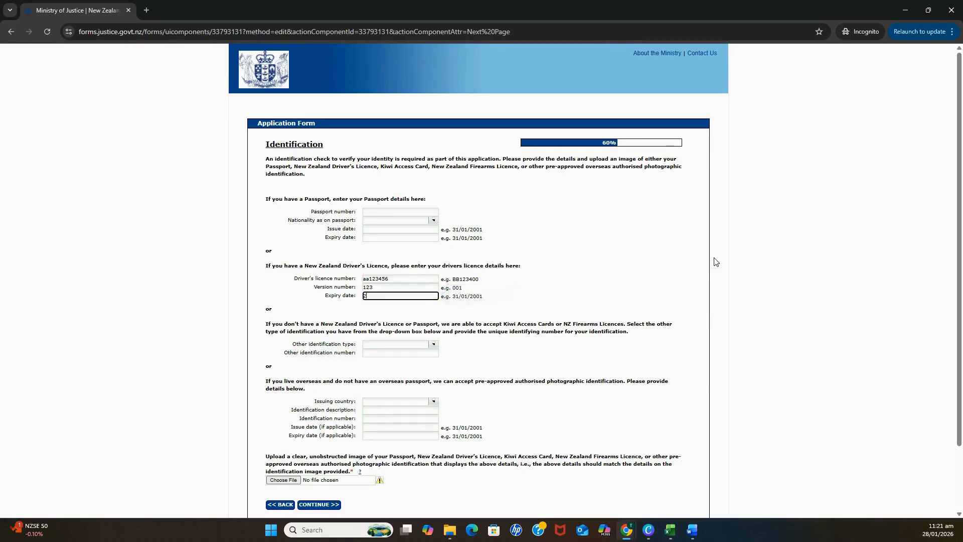
{"action": "type", "text": "8/01/2035"}
Check the other accepted identification types and start attaching an ID image.
{"action": "left_click_drag", "start_coordinate": [305, 175], "coordinate": [267, 160]}
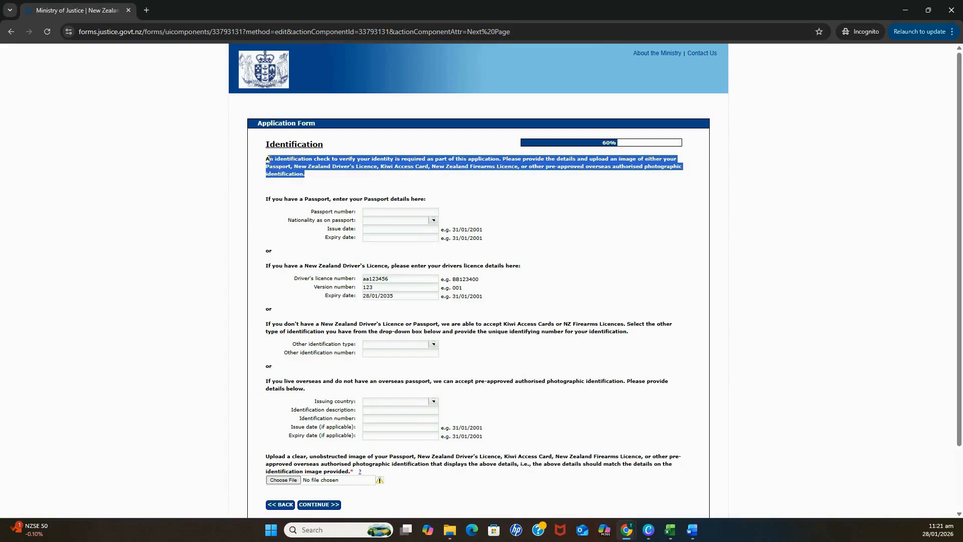
{"action": "left_click", "coordinate": [576, 188]}
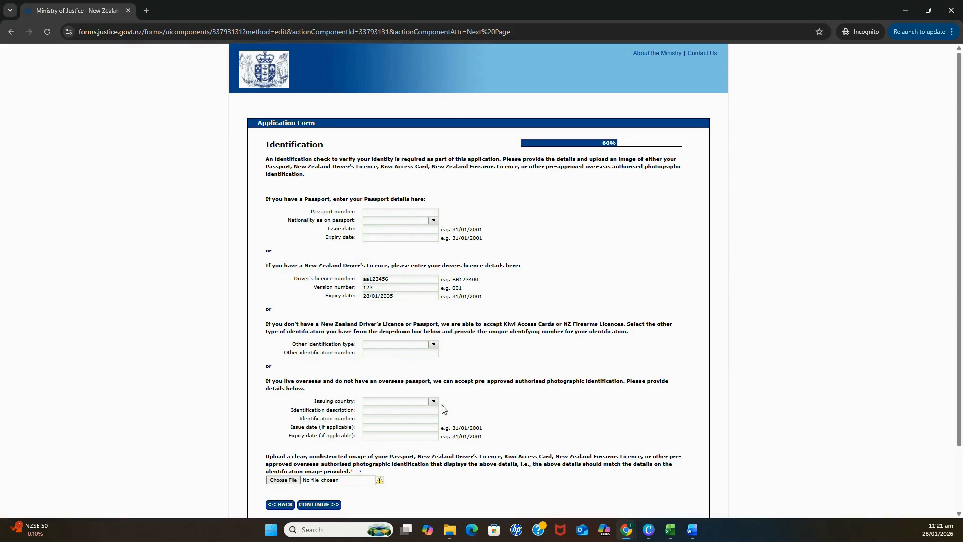
{"action": "left_click", "coordinate": [406, 211]}
{"action": "left_click", "coordinate": [435, 346]}
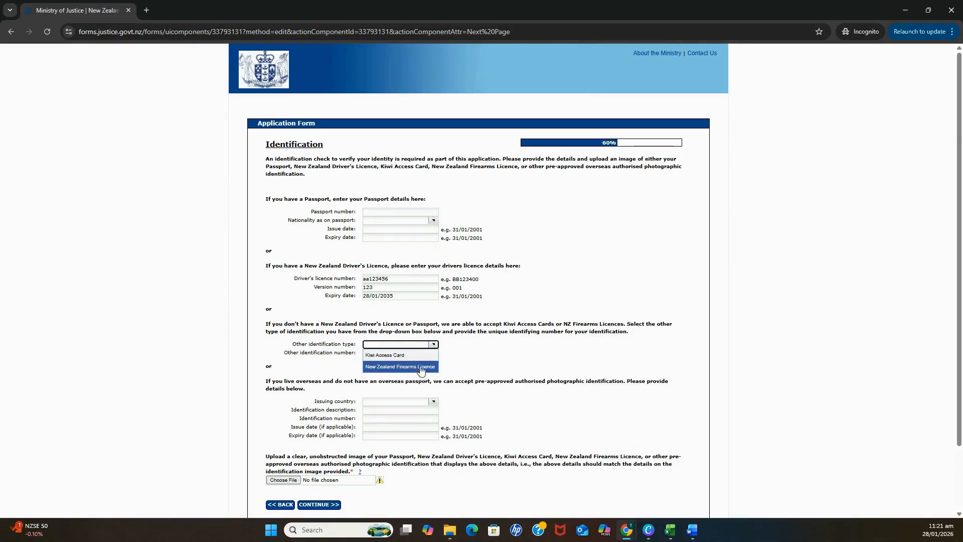
{"action": "left_click", "coordinate": [514, 358]}
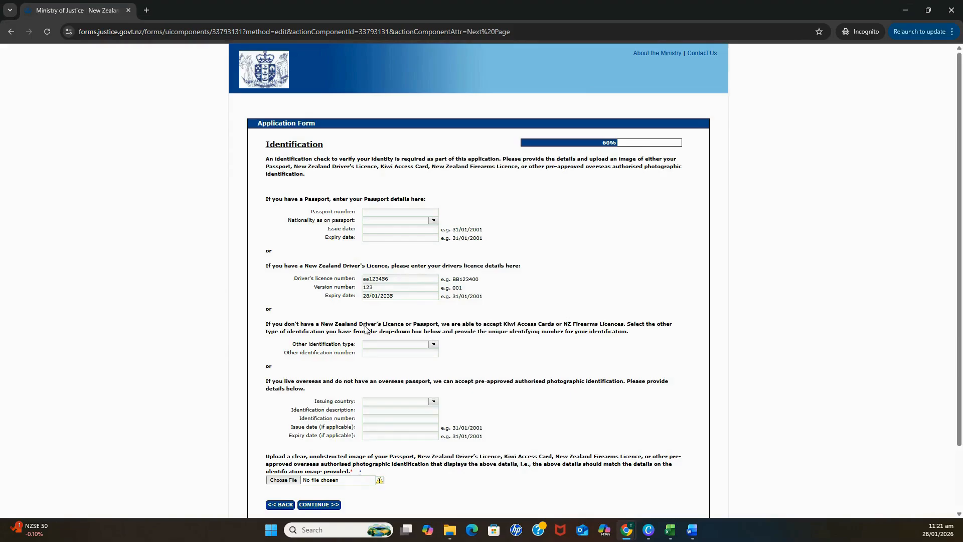
{"action": "left_click", "coordinate": [283, 480]}
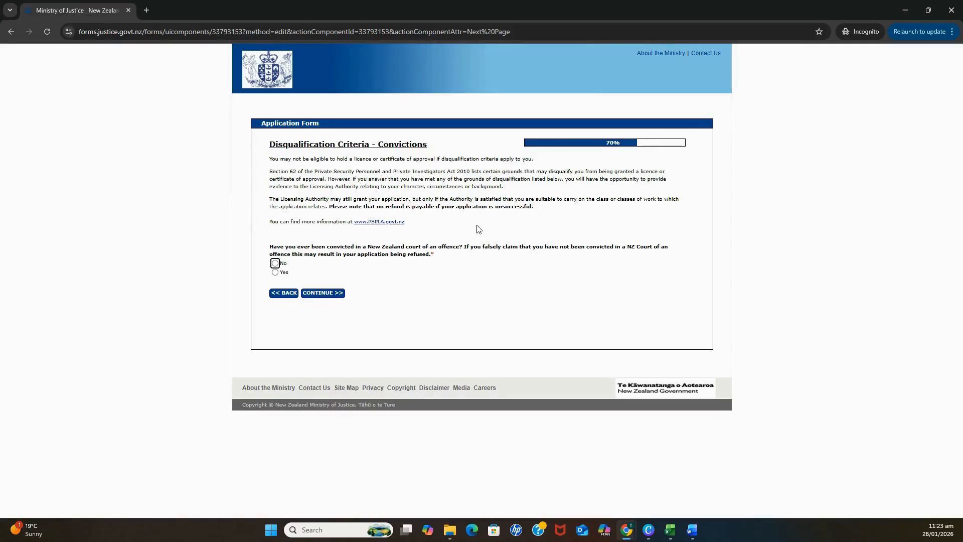
Read the disqualification introduction, step forward to Suitability, and return to Convictions.
{"action": "left_click_drag", "start_coordinate": [454, 228], "coordinate": [269, 159]}
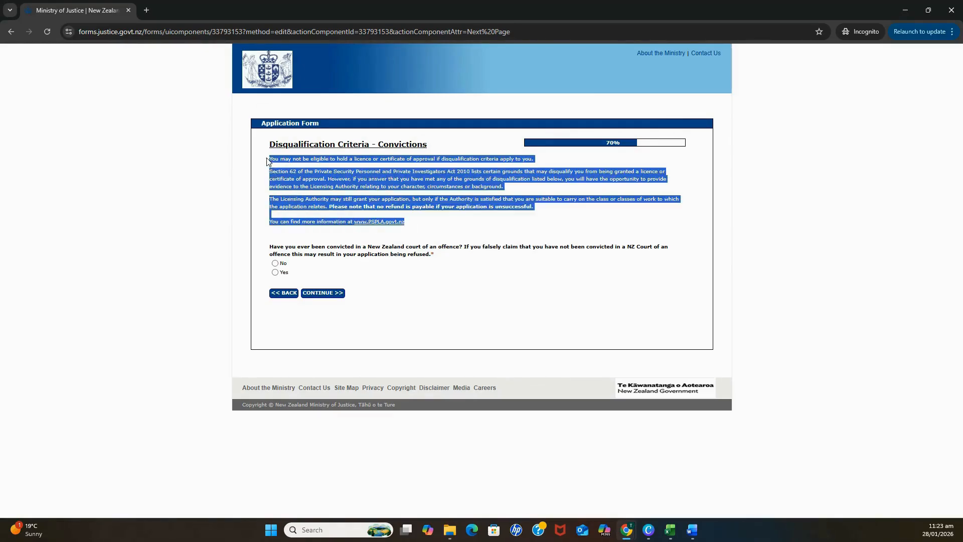
{"action": "left_click", "coordinate": [492, 227]}
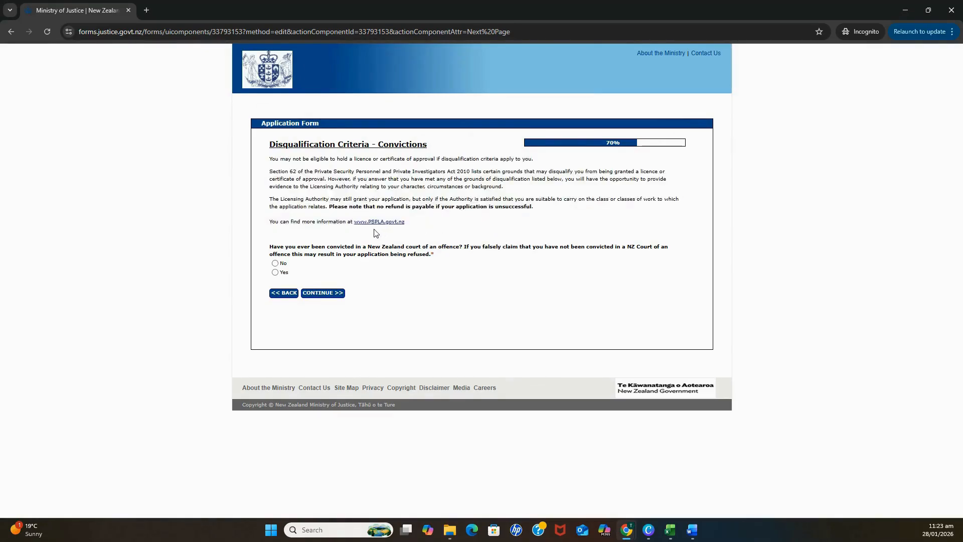
{"action": "triple_click", "coordinate": [357, 221]}
{"action": "double_click", "coordinate": [357, 220]}
{"action": "left_click", "coordinate": [446, 272]}
{"action": "left_click", "coordinate": [331, 294]}
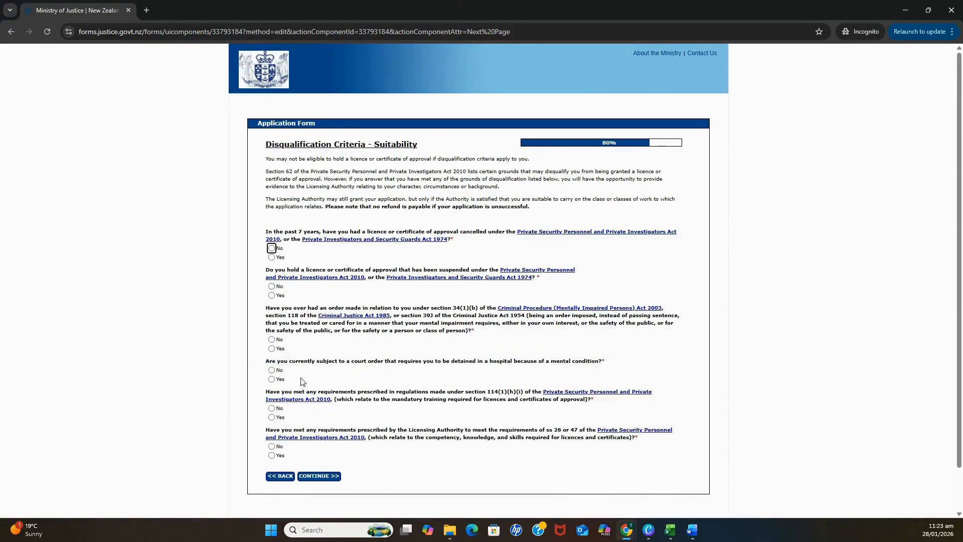
{"action": "left_click", "coordinate": [277, 478]}
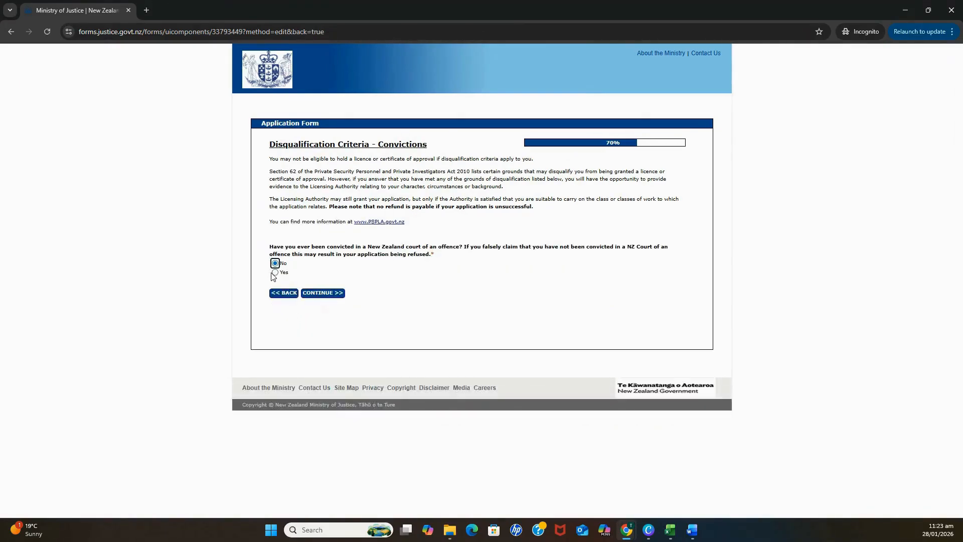
Answer Yes to the New Zealand conviction question and read the five revealed questions.
{"action": "left_click", "coordinate": [274, 273]}
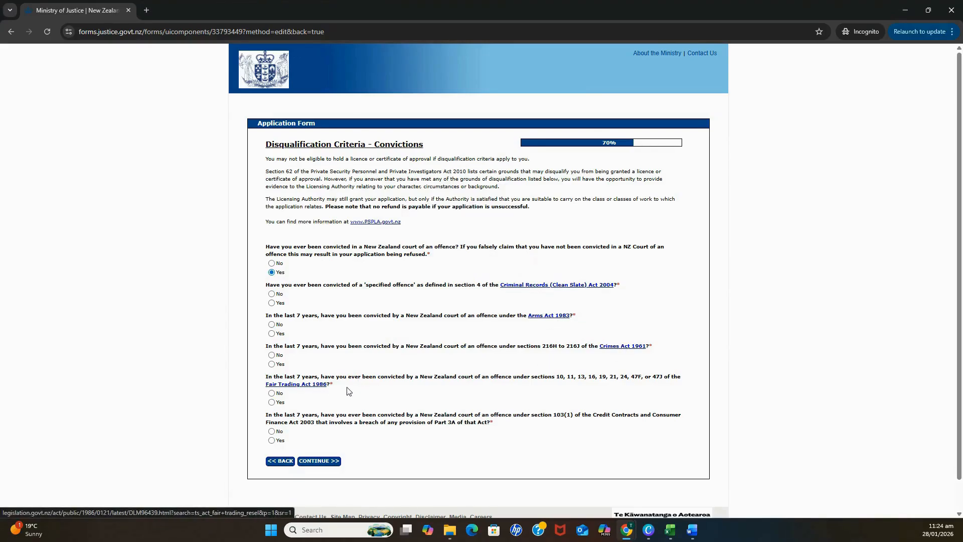
{"action": "triple_click", "coordinate": [329, 395]}
{"action": "left_click", "coordinate": [328, 396]}
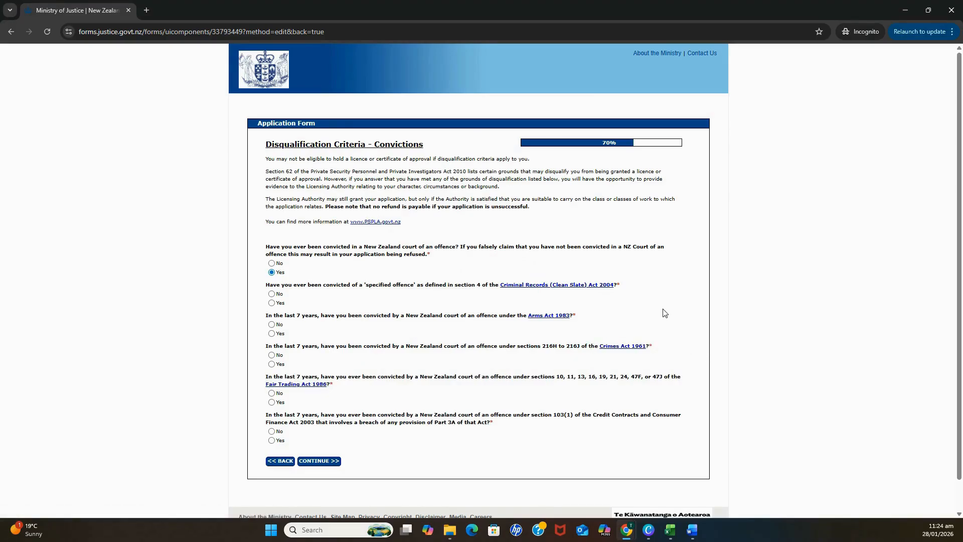
{"action": "left_click_drag", "start_coordinate": [624, 286], "coordinate": [495, 286]}
{"action": "left_click", "coordinate": [534, 306]}
{"action": "left_click", "coordinate": [550, 284]}
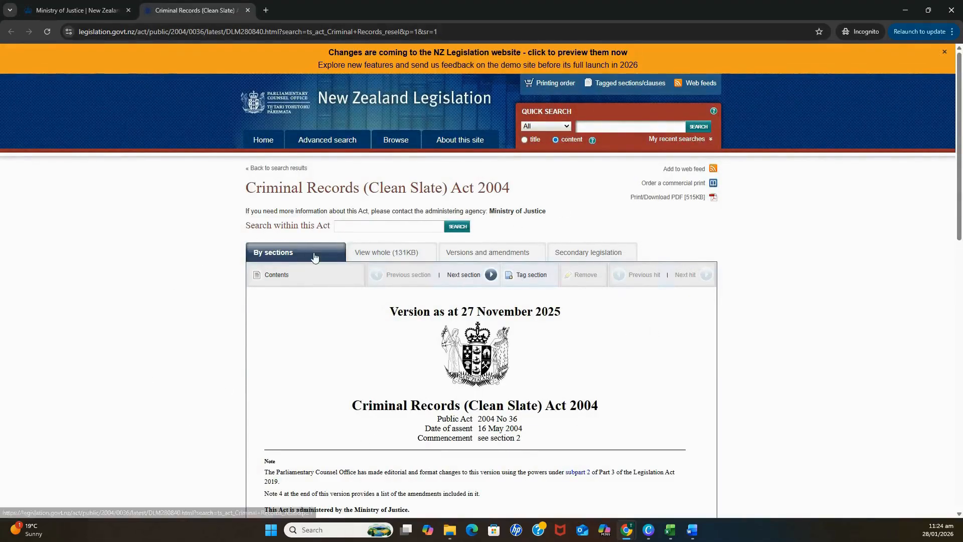
{"action": "scroll", "coordinate": [414, 310], "scroll_direction": "down", "scroll_amount": 3}
{"action": "scroll", "coordinate": [414, 309], "scroll_direction": "down", "scroll_amount": 5}
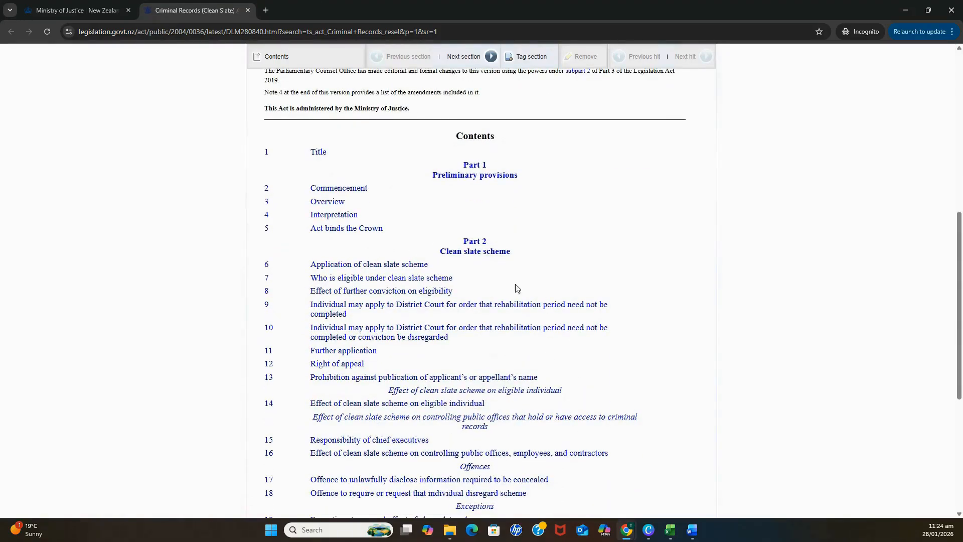
{"action": "left_click", "coordinate": [248, 12]}
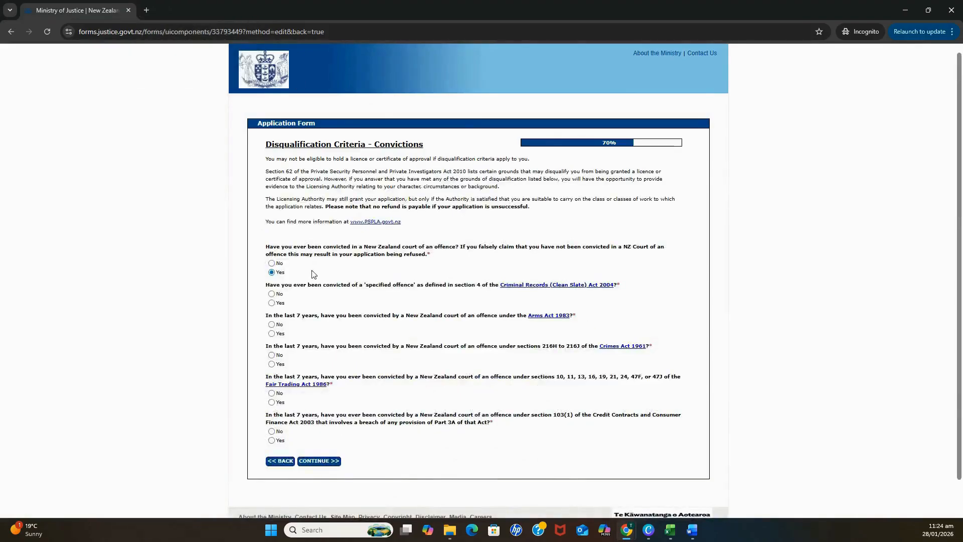
Answer No to the New Zealand conviction question and move on to Suitability.
{"action": "left_click", "coordinate": [271, 264]}
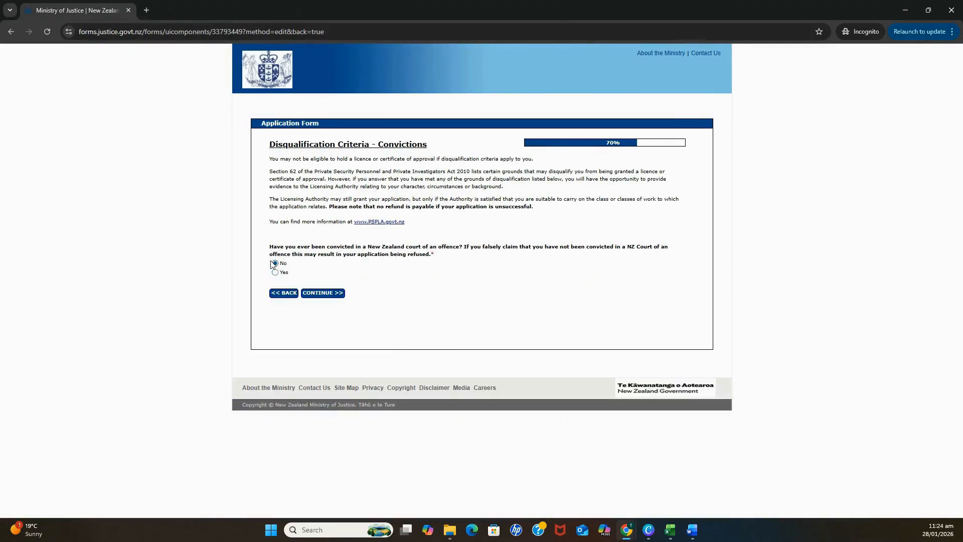
{"action": "left_click", "coordinate": [338, 296]}
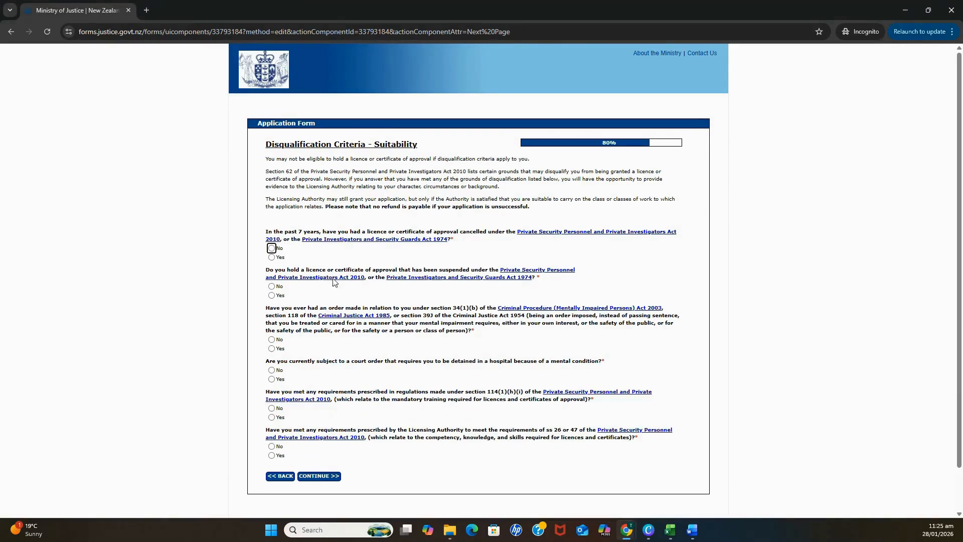
Answer Yes to the licence-cancelled-in-7-years question and write further information.
{"action": "left_click", "coordinate": [272, 257]}
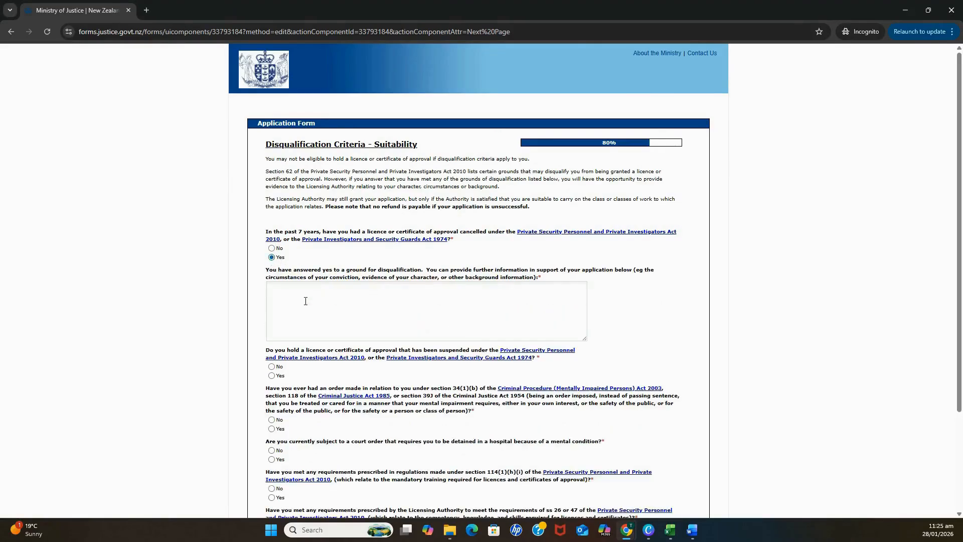
{"action": "left_click", "coordinate": [365, 300]}
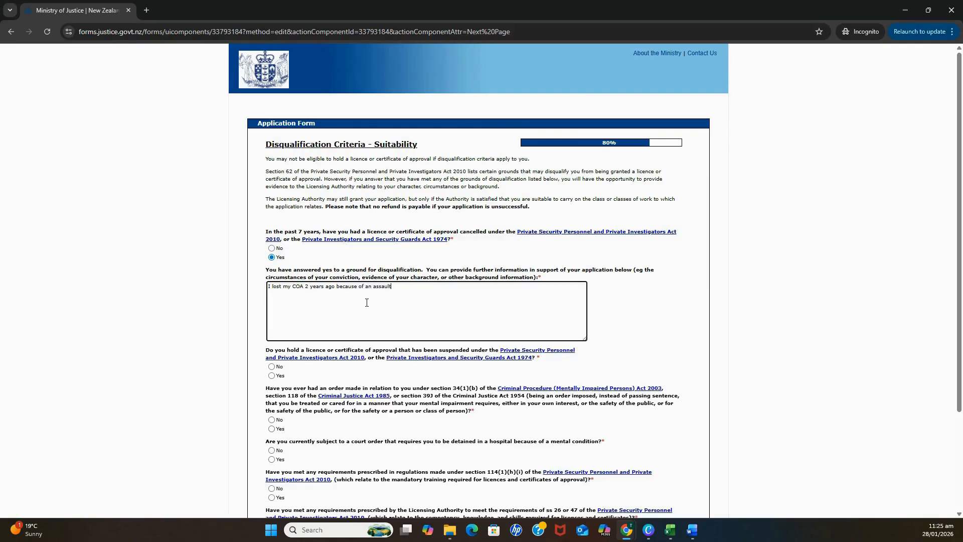
{"action": "left_click_drag", "start_coordinate": [405, 290], "coordinate": [268, 290]}
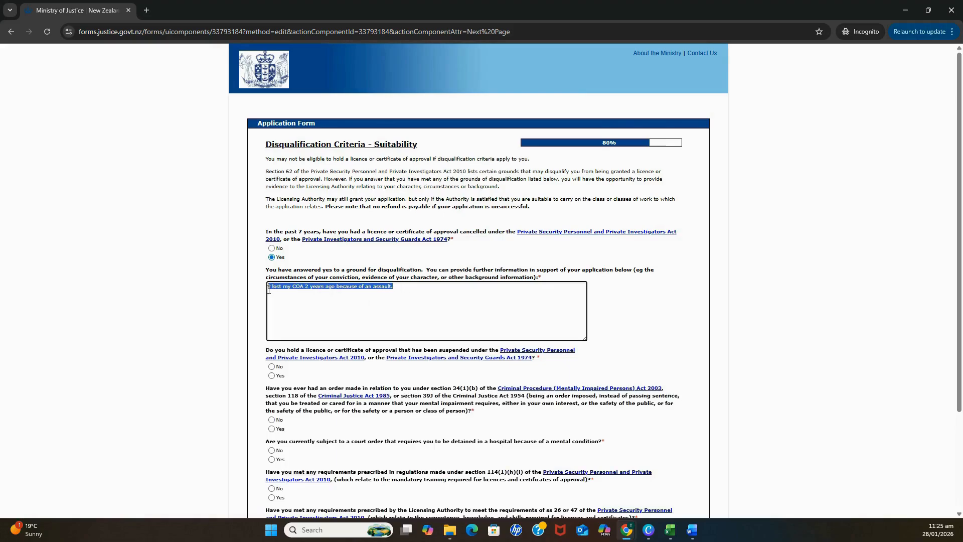
Change the cancelled-licence answer to No and answer No to the other five questions.
{"action": "left_click", "coordinate": [272, 248]}
{"action": "left_click", "coordinate": [272, 285]}
{"action": "left_click", "coordinate": [271, 339]}
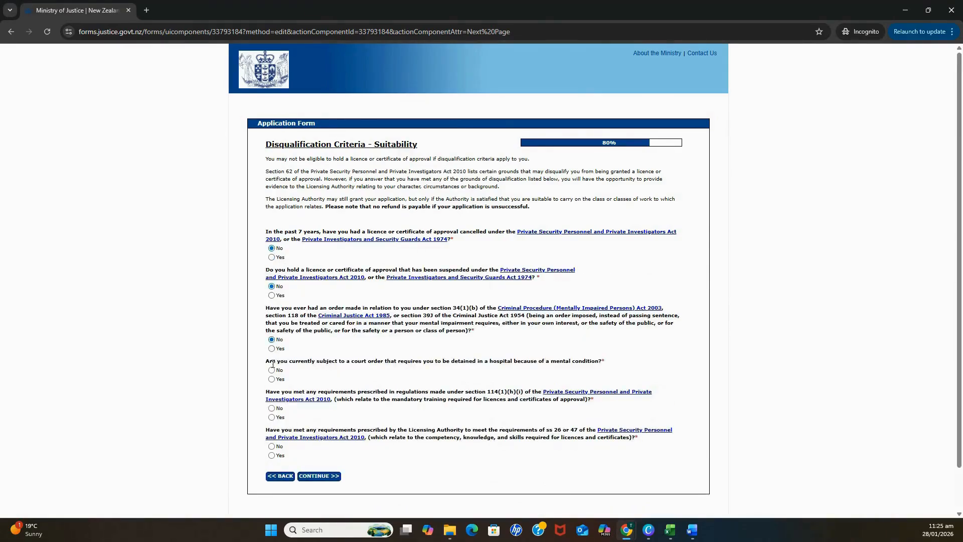
{"action": "left_click", "coordinate": [272, 408]}
{"action": "left_click", "coordinate": [271, 446]}
{"action": "left_click_drag", "start_coordinate": [329, 462], "coordinate": [396, 269]}
{"action": "left_click", "coordinate": [658, 269]}
Answer No to both the overseas mental health order and overseas conviction questions.
{"action": "left_click", "coordinate": [319, 476]}
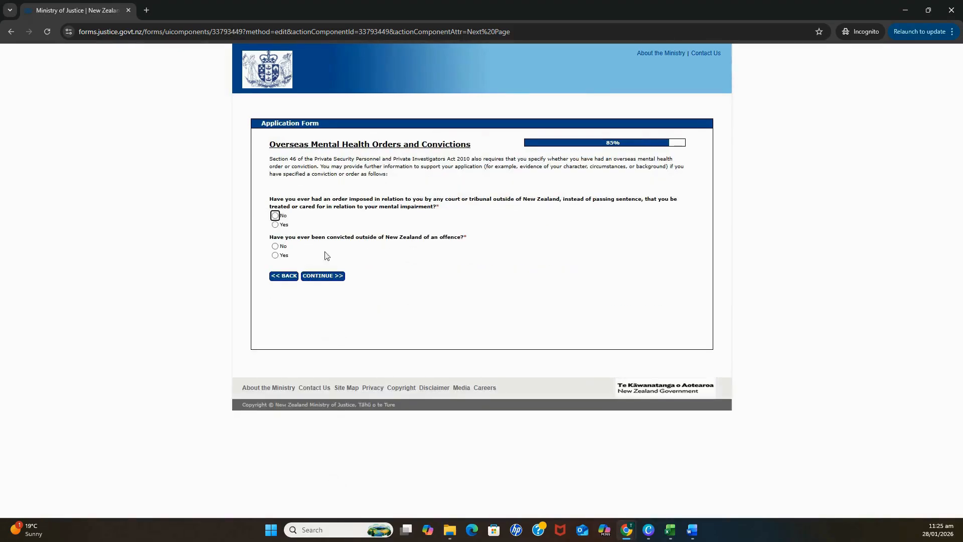
{"action": "left_click", "coordinate": [275, 216]}
{"action": "left_click", "coordinate": [275, 247]}
{"action": "left_click", "coordinate": [334, 276]}
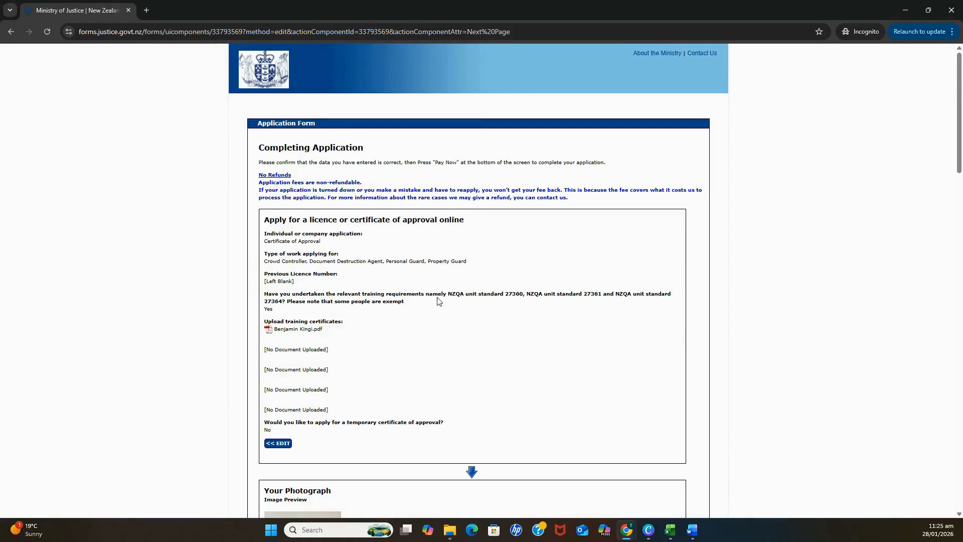
Review the answers in the first section of the application summary.
{"action": "scroll", "coordinate": [438, 301], "scroll_direction": "down", "scroll_amount": 4}
{"action": "scroll", "coordinate": [443, 301], "scroll_direction": "up", "scroll_amount": 3}
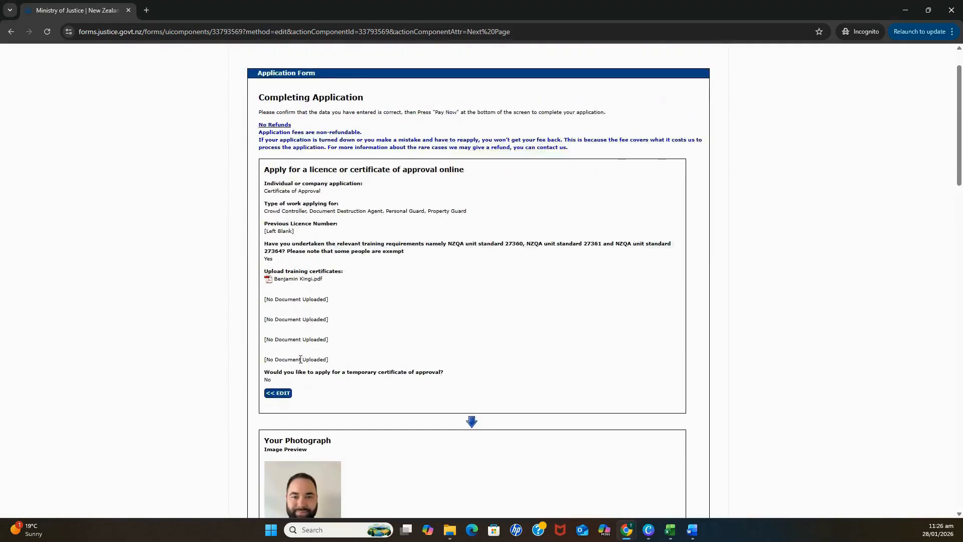
{"action": "left_click_drag", "start_coordinate": [283, 381], "coordinate": [252, 183]}
{"action": "left_click", "coordinate": [470, 364]}
{"action": "scroll", "coordinate": [496, 390], "scroll_direction": "down", "scroll_amount": 4}
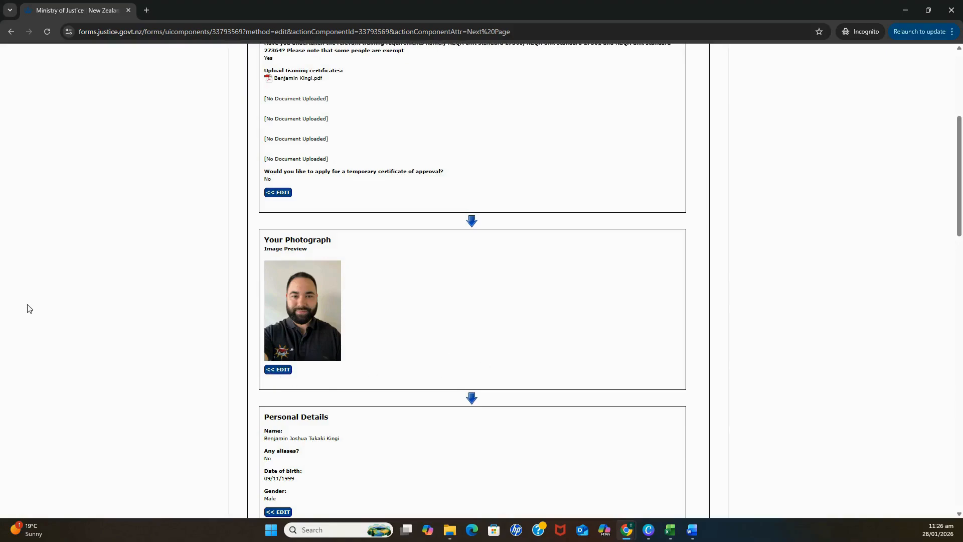
{"action": "scroll", "coordinate": [445, 347], "scroll_direction": "up", "scroll_amount": 2}
Scroll through the remaining summary sections down to the consent declaration.
{"action": "scroll", "coordinate": [445, 333], "scroll_direction": "down", "scroll_amount": 6}
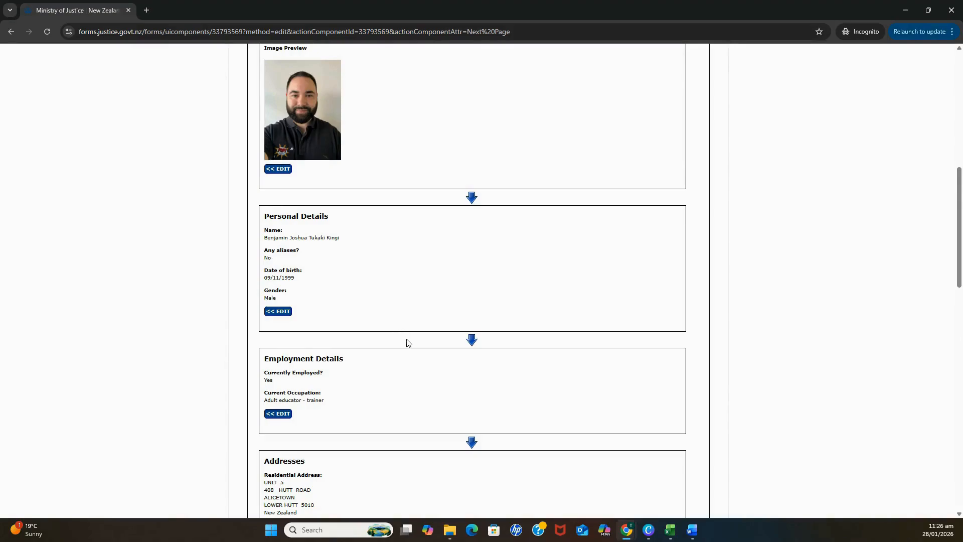
{"action": "scroll", "coordinate": [407, 342], "scroll_direction": "down", "scroll_amount": 3}
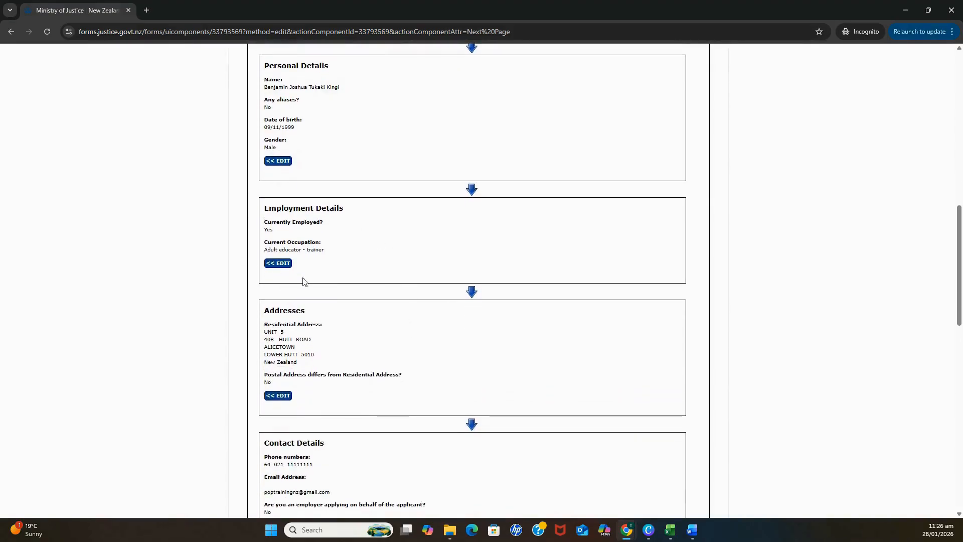
{"action": "scroll", "coordinate": [391, 274], "scroll_direction": "down", "scroll_amount": 2}
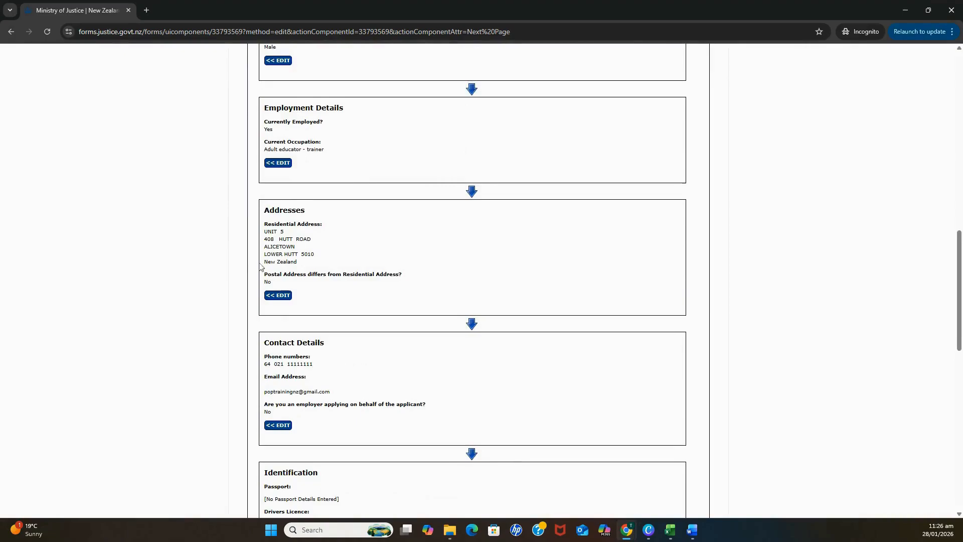
{"action": "scroll", "coordinate": [425, 305], "scroll_direction": "down", "scroll_amount": 1}
{"action": "scroll", "coordinate": [424, 301], "scroll_direction": "down", "scroll_amount": 2}
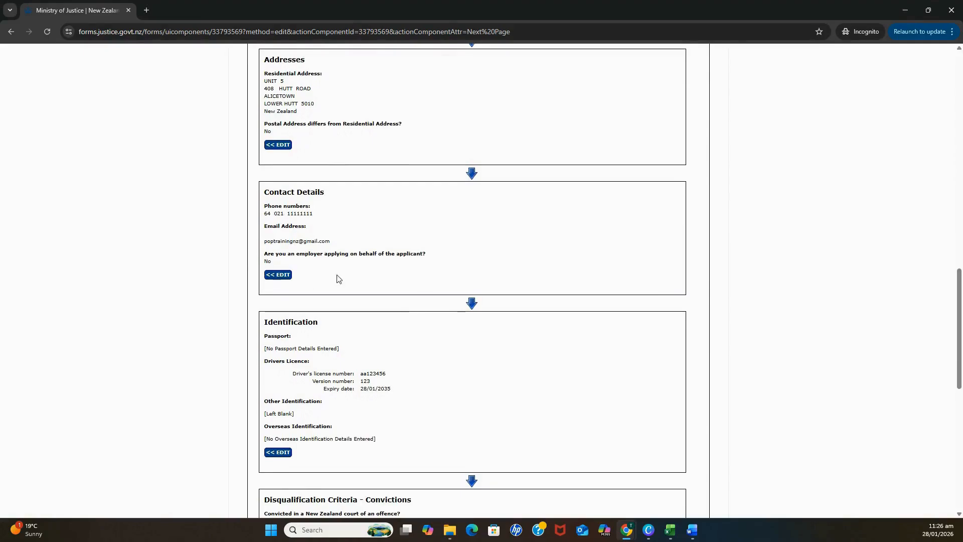
{"action": "scroll", "coordinate": [412, 257], "scroll_direction": "down", "scroll_amount": 2}
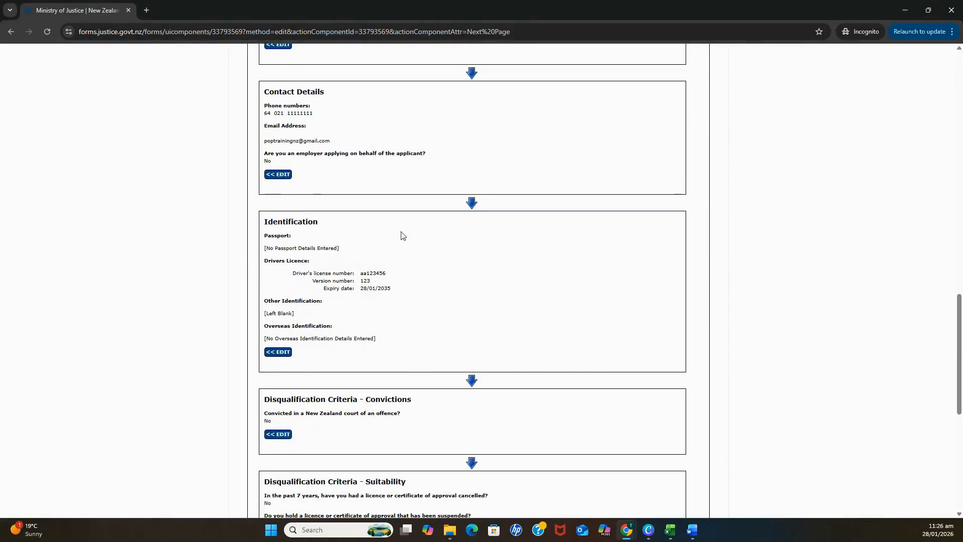
{"action": "scroll", "coordinate": [350, 273], "scroll_direction": "down", "scroll_amount": 2}
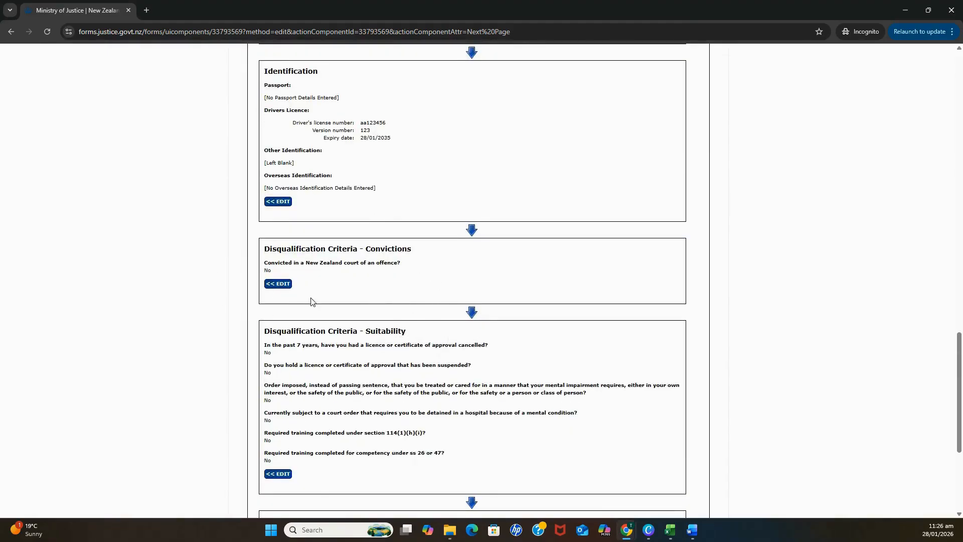
{"action": "scroll", "coordinate": [335, 335], "scroll_direction": "down", "scroll_amount": 2}
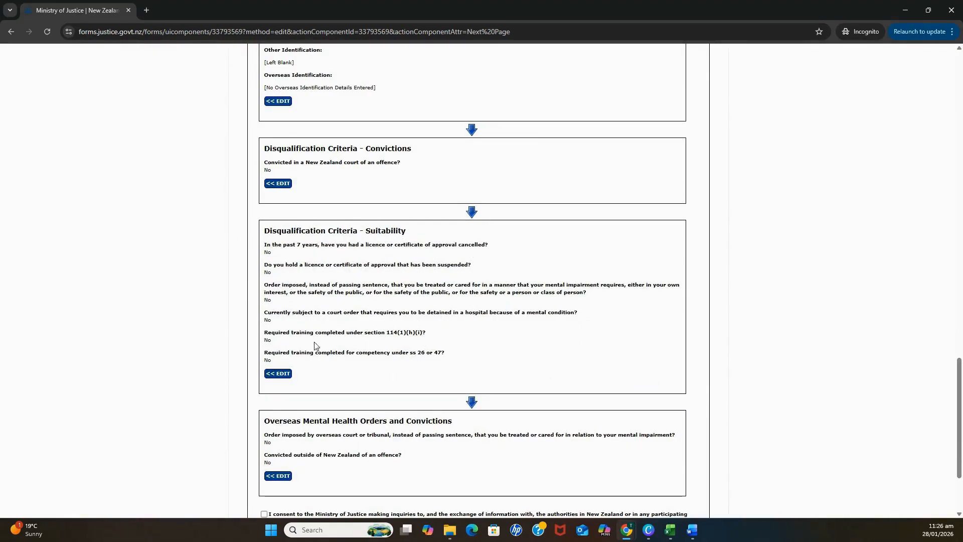
{"action": "scroll", "coordinate": [408, 295], "scroll_direction": "down", "scroll_amount": 3}
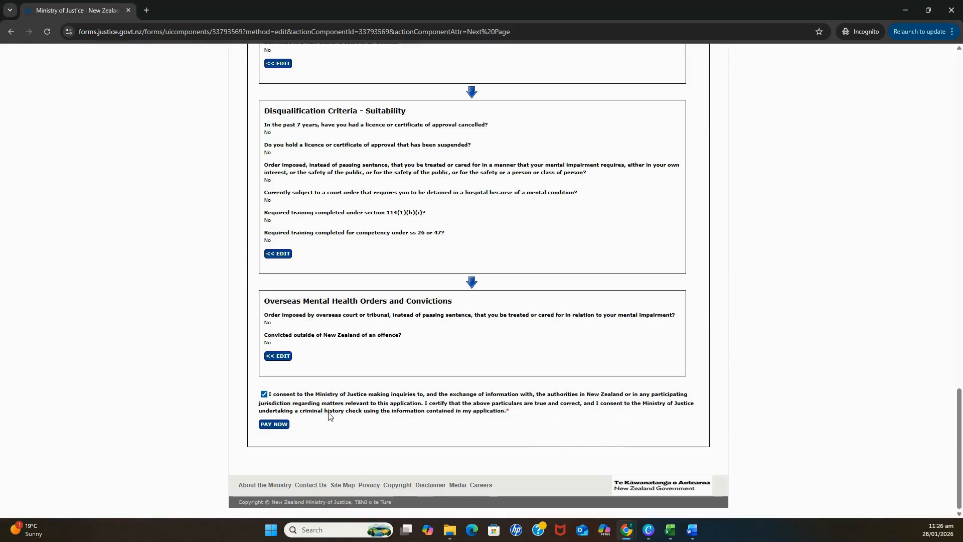
Confirm the consent declaration is ticked and proceed to pay the $227.00 fee.
{"action": "left_click", "coordinate": [264, 395]}
{"action": "left_click", "coordinate": [264, 394]}
{"action": "left_click", "coordinate": [281, 429]}
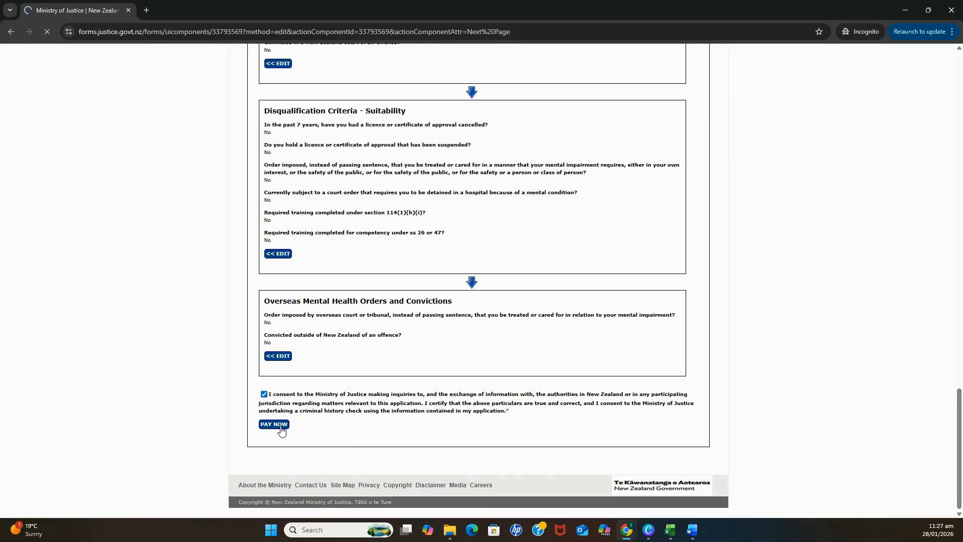